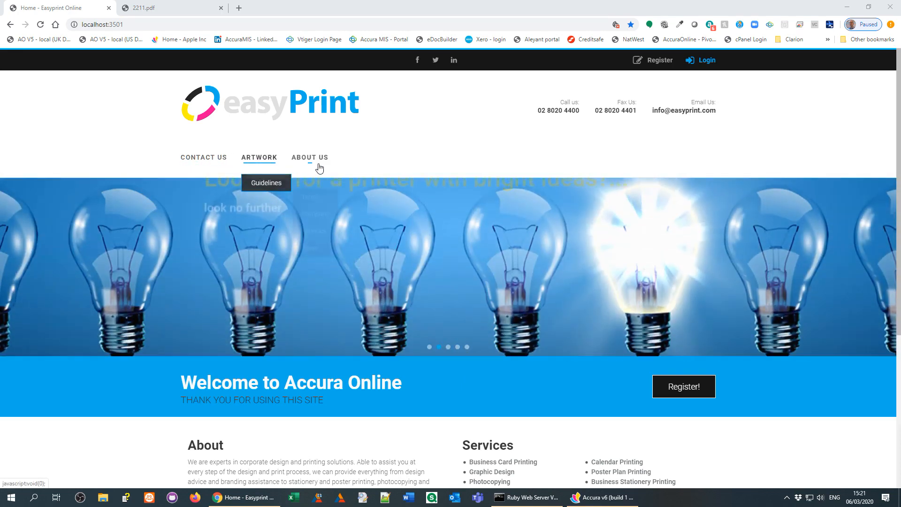
Log in to the Easyprint site with the saved administrator e-mail and password.
mouse_move(320, 164)
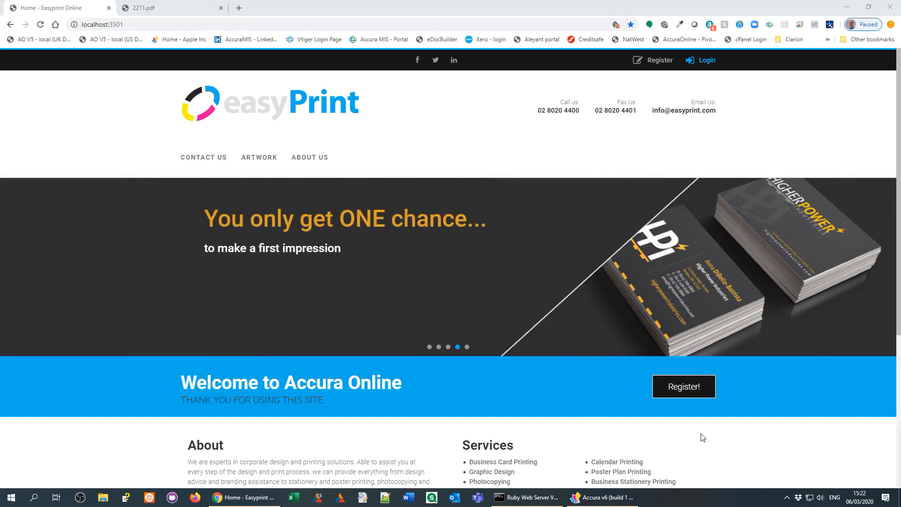
click(705, 60)
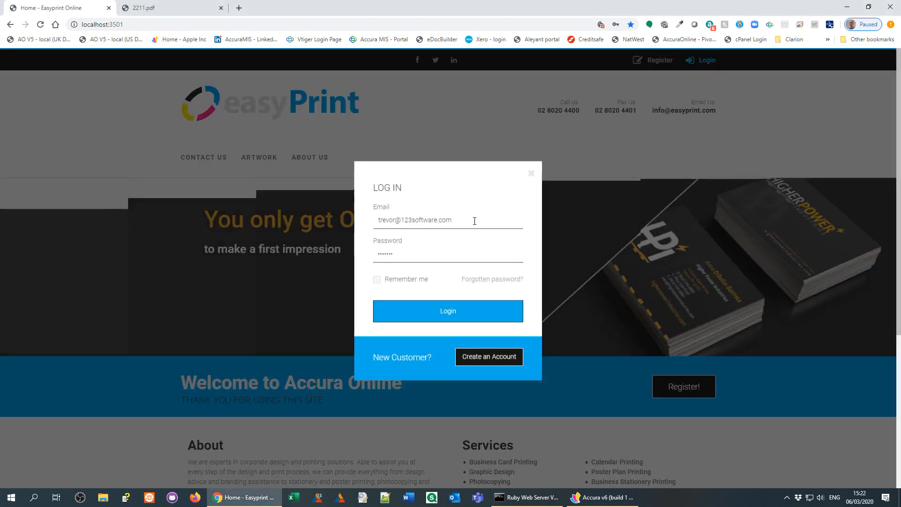
click(470, 218)
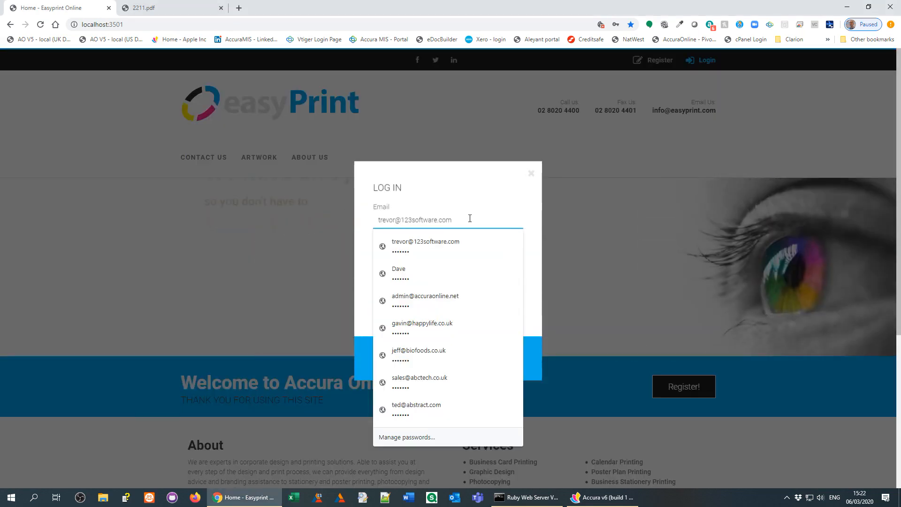
click(443, 297)
click(470, 314)
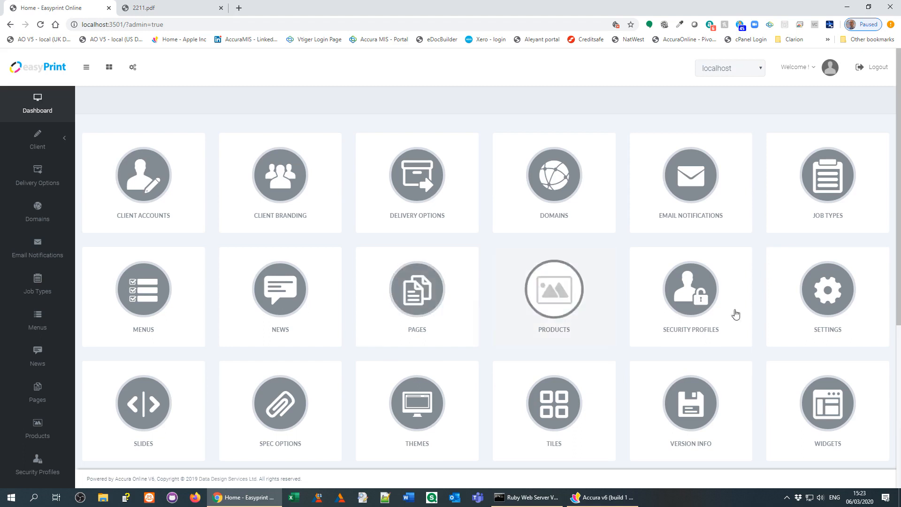
Edit the site settings and set the branding mode to "Business to consumer (public storefront)".
click(829, 299)
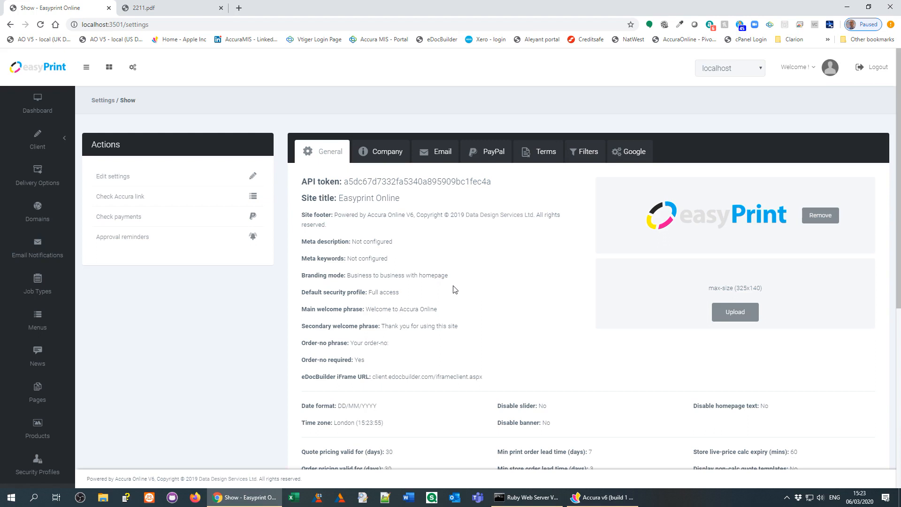
click(121, 178)
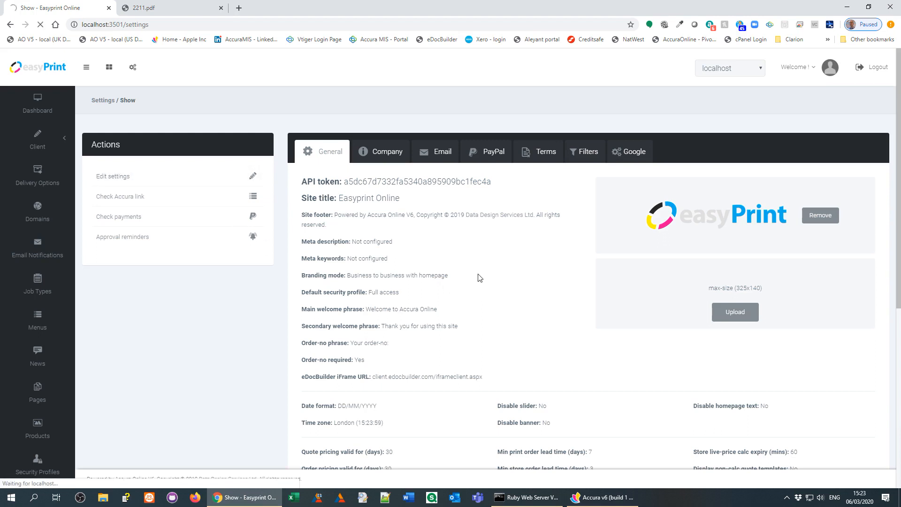
scroll(497, 323, down, 3)
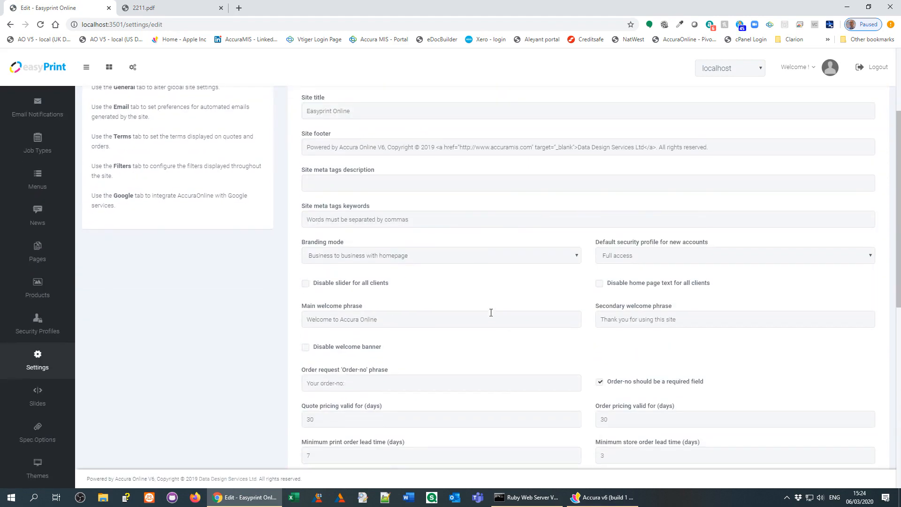
click(573, 258)
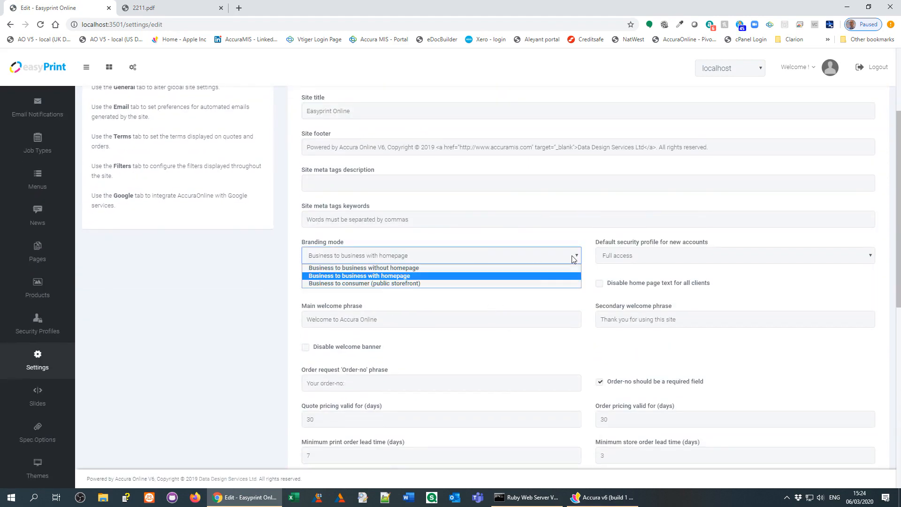
click(444, 283)
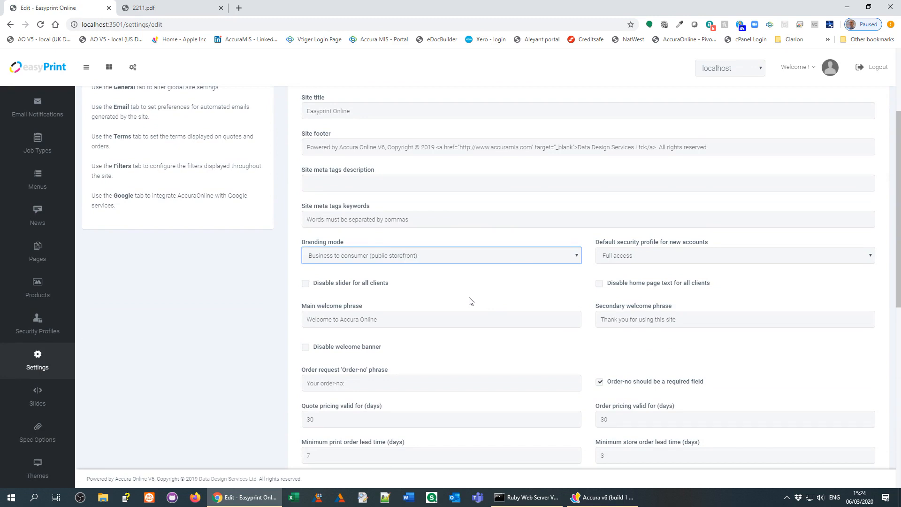
Disable the welcome banner and make the order-no an optional field.
scroll(502, 355, down, 1)
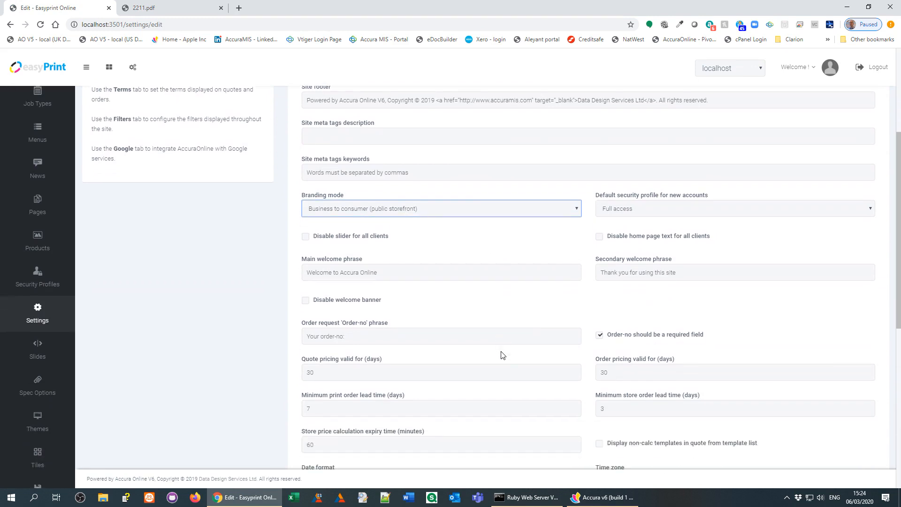
click(307, 272)
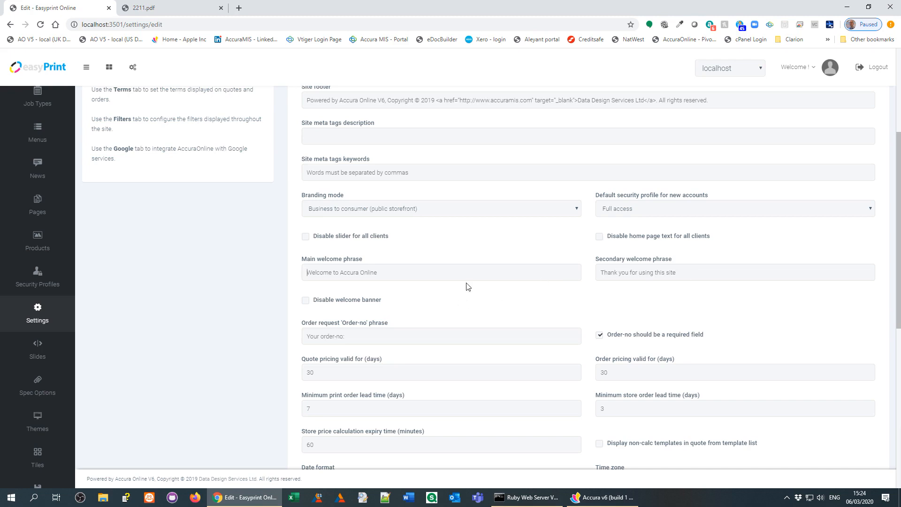
click(306, 300)
scroll(519, 308, down, 1)
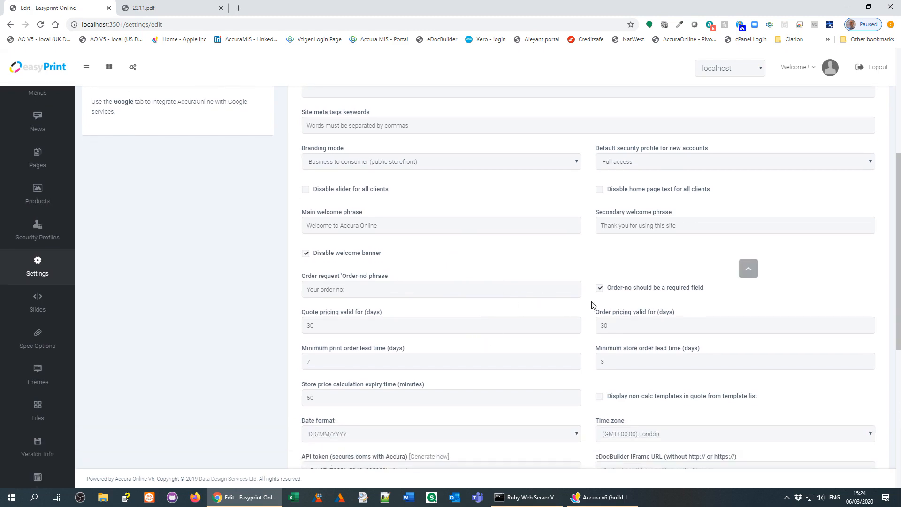
click(599, 290)
Review the edited general settings and save the update.
scroll(516, 356, down, 2)
scroll(513, 372, up, 4)
scroll(513, 372, down, 4)
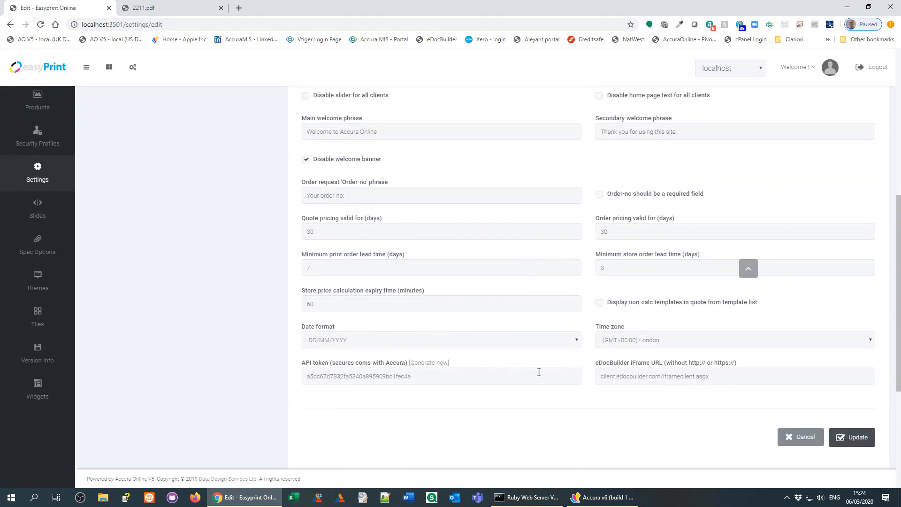
scroll(579, 377, up, 5)
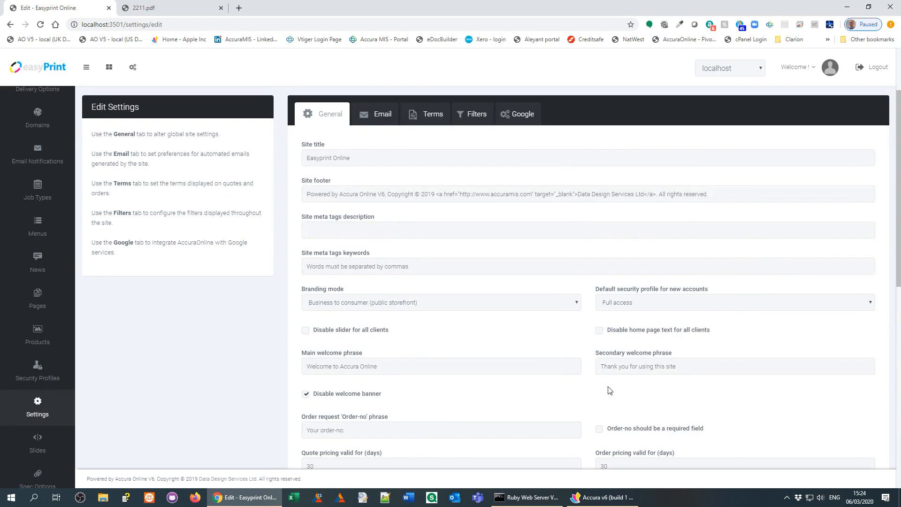
scroll(592, 387, down, 4)
scroll(797, 397, down, 2)
click(854, 396)
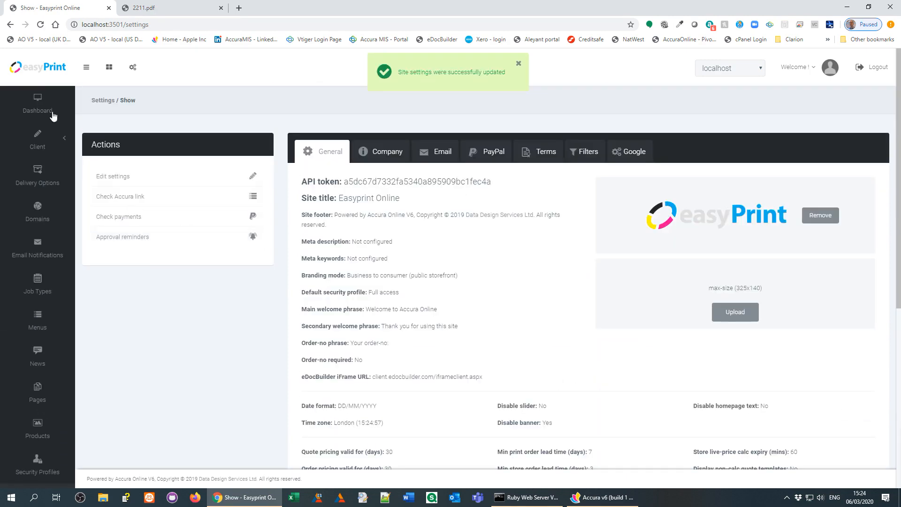
Add a slide titled "10% off business cards" with strapline "Order now!", title colour 474447 and strapline colour e04d24.
click(37, 99)
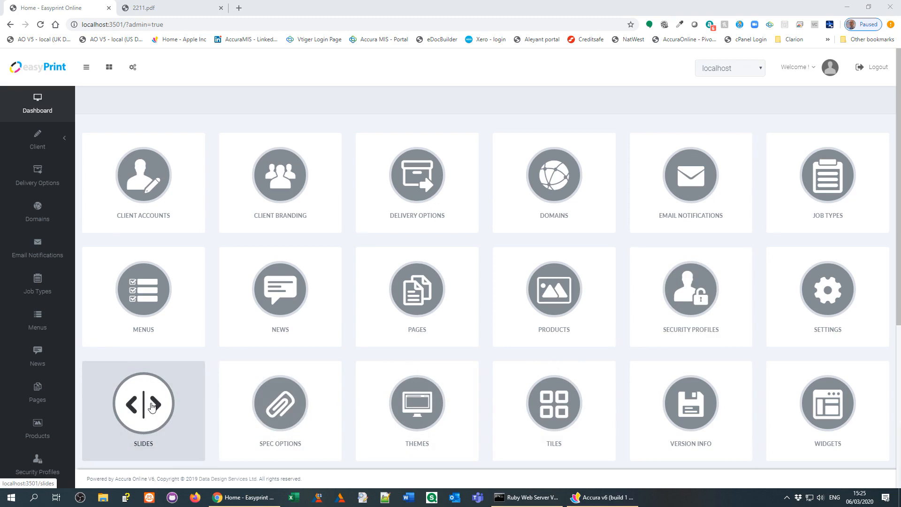
click(155, 406)
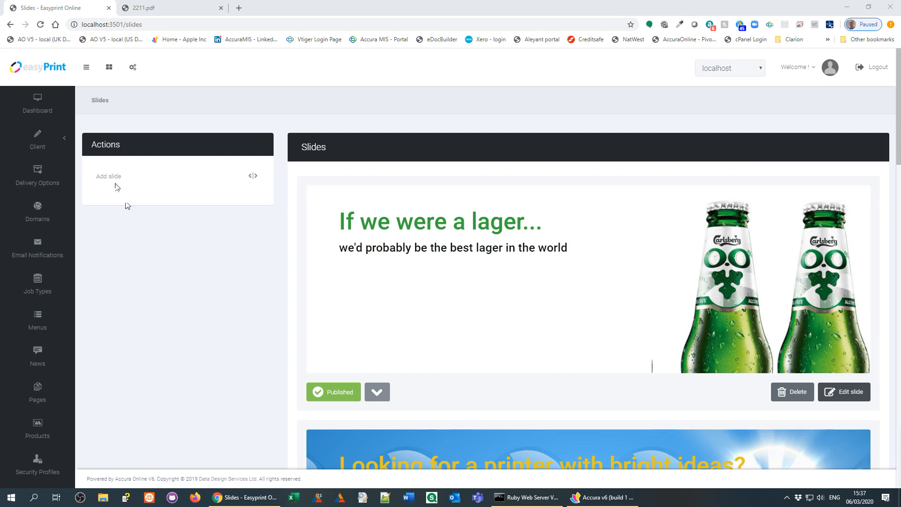
click(111, 181)
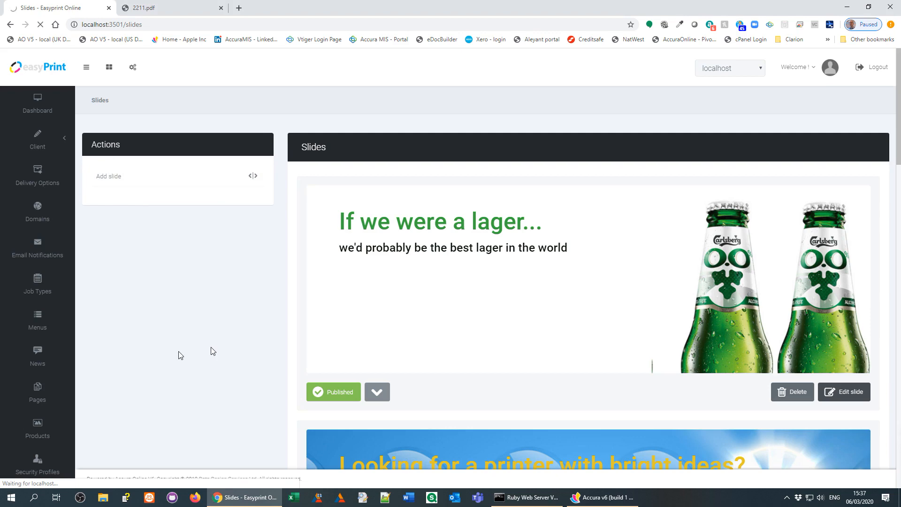
click(182, 201)
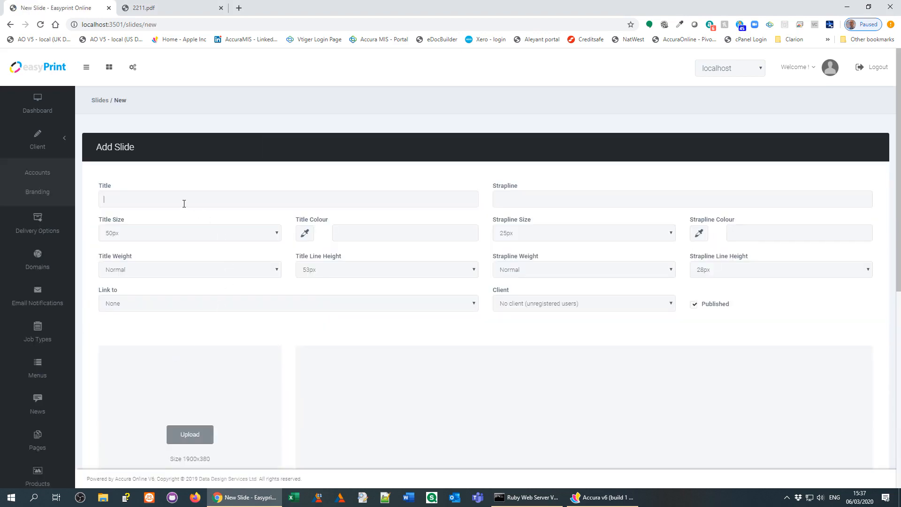
text(10% off business cards)
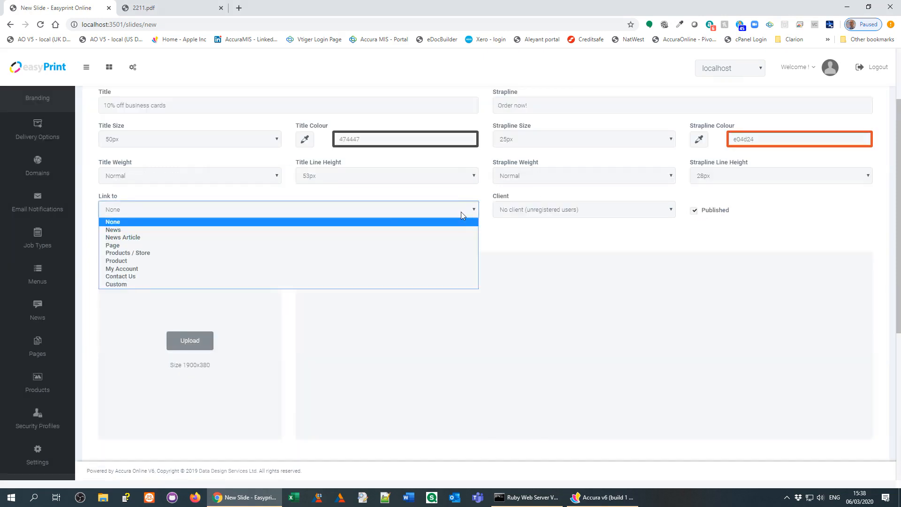
Link the slide to Products / Store, filtered by the Business cards category.
click(133, 254)
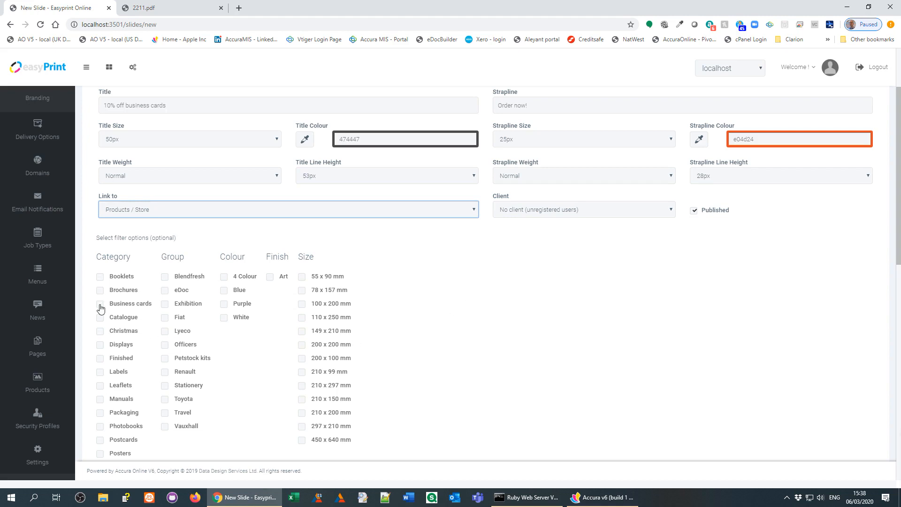
click(100, 307)
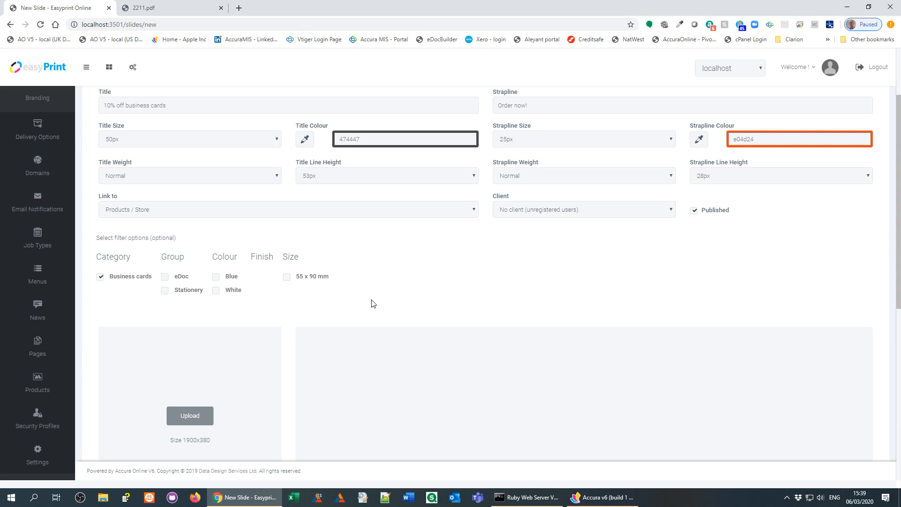
Link the slide to Product and select the products AFRED345, AMAZINGBC and BCARD1.
click(391, 213)
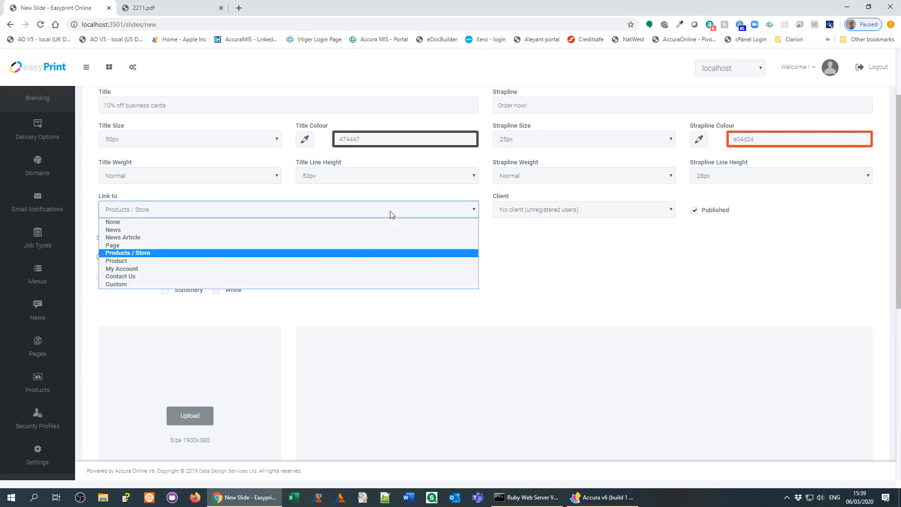
click(169, 261)
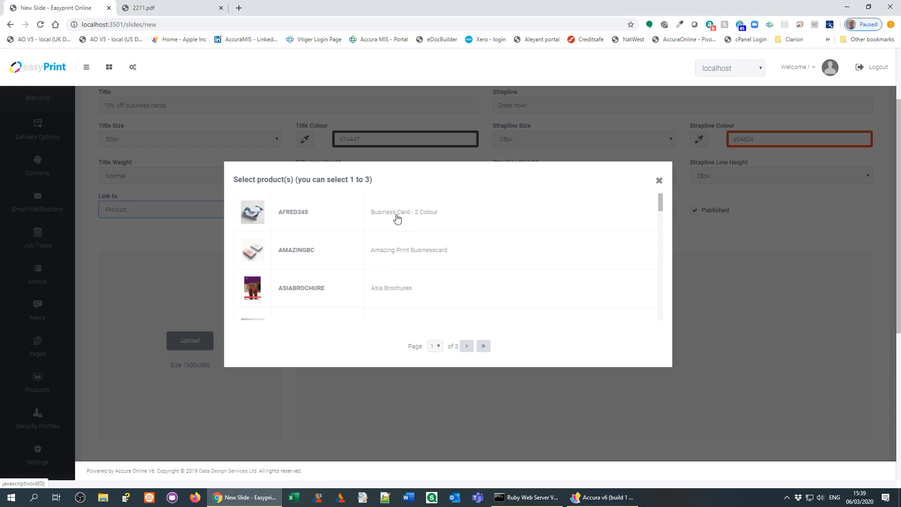
click(396, 227)
click(413, 256)
scroll(440, 276, down, 2)
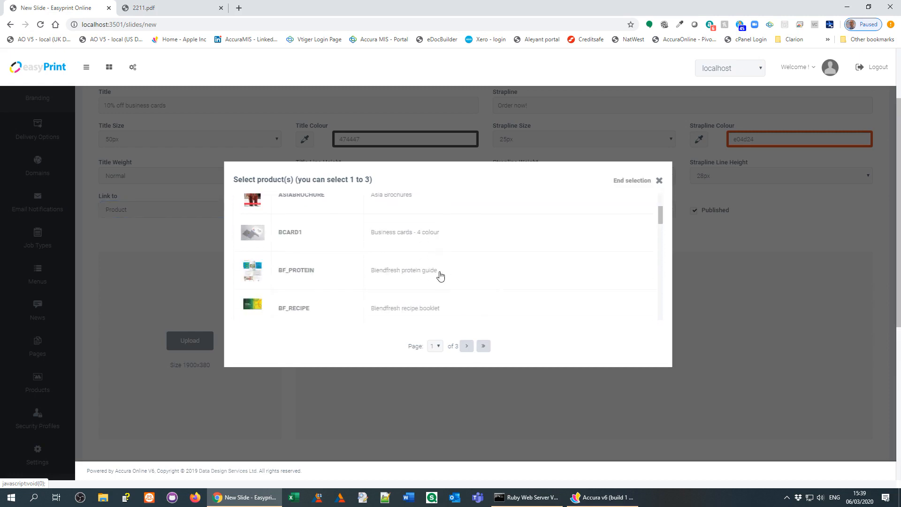
click(410, 235)
scroll(486, 258, up, 1)
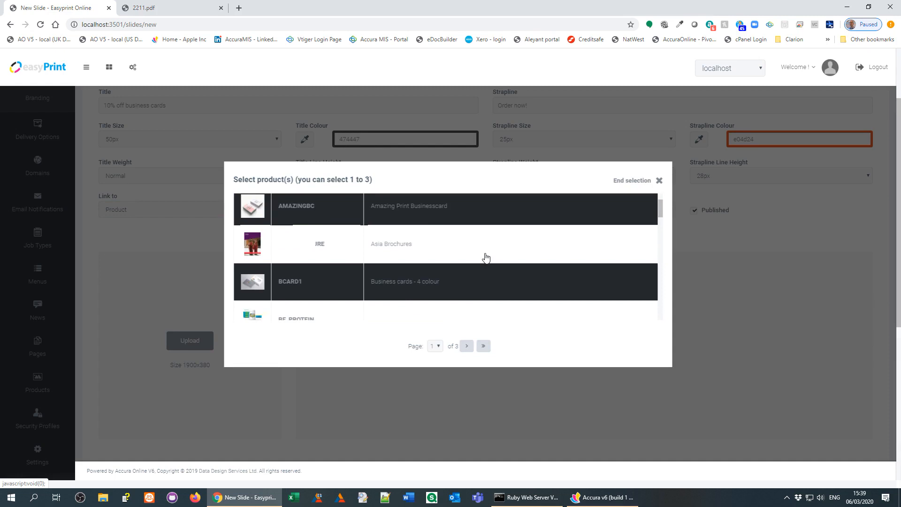
scroll(486, 257, up, 2)
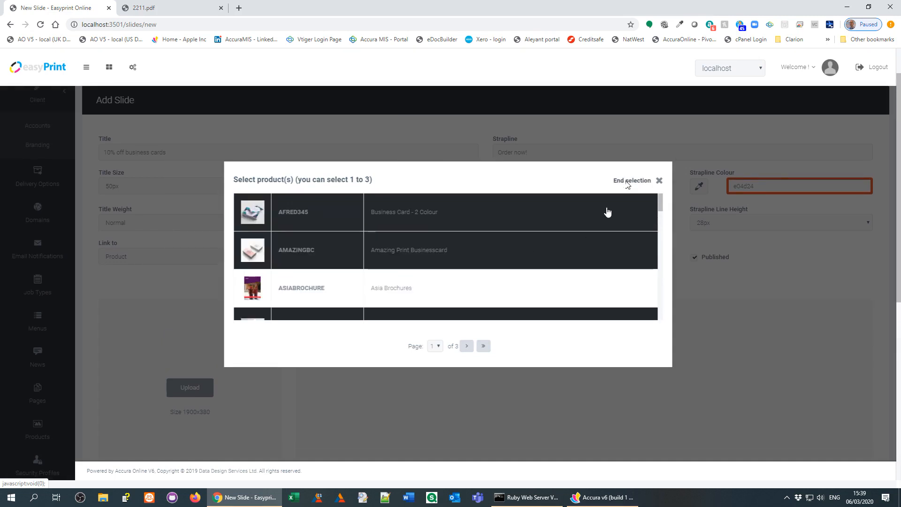
click(628, 181)
Save the new business card slide.
scroll(630, 285, down, 2)
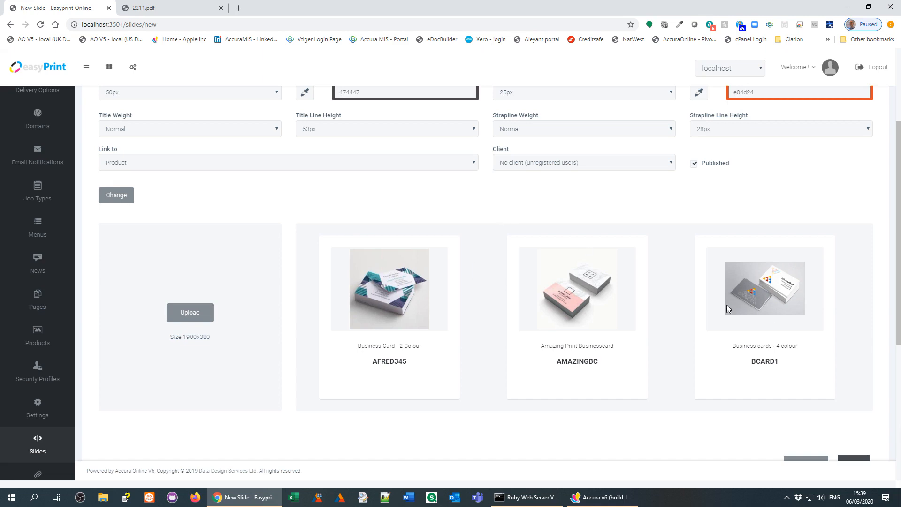
scroll(871, 326, down, 3)
click(867, 331)
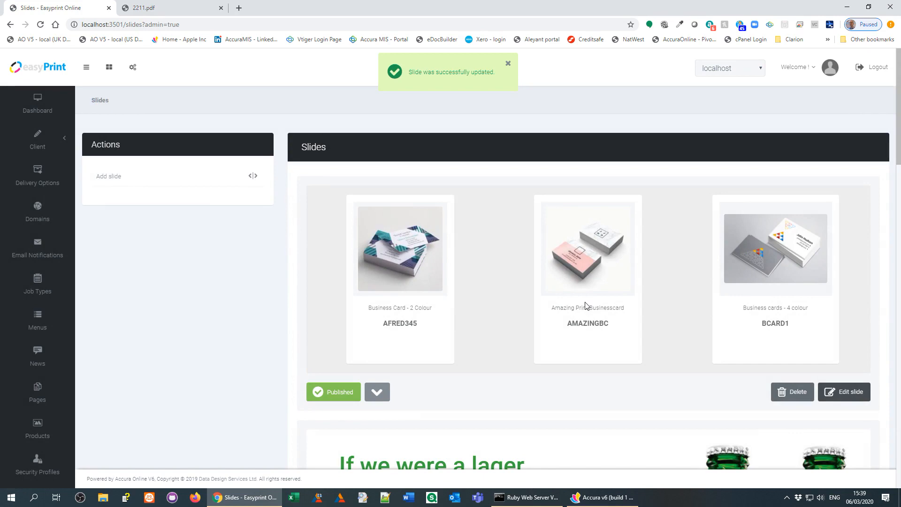
Unpublish the light bulb slide "Looking for a printer with bright ideas?...".
scroll(450, 366, down, 4)
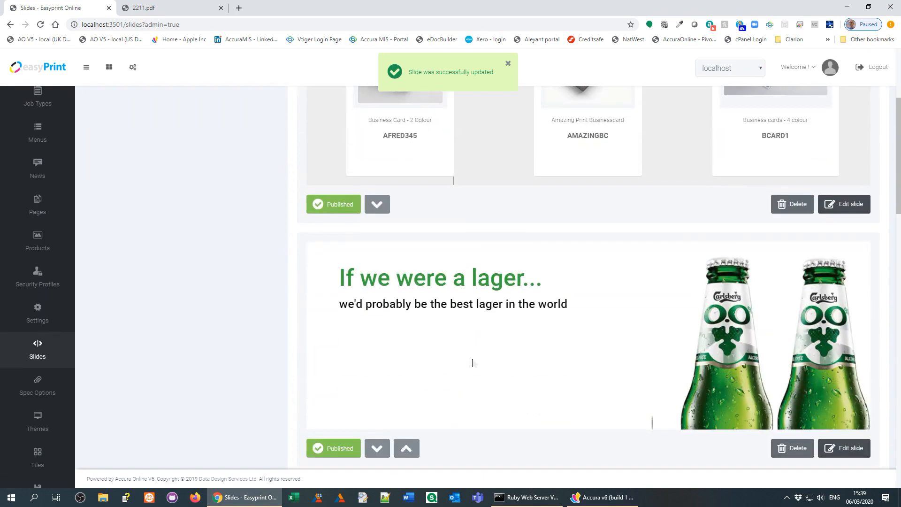
scroll(473, 361, up, 4)
scroll(473, 359, down, 7)
scroll(542, 330, down, 4)
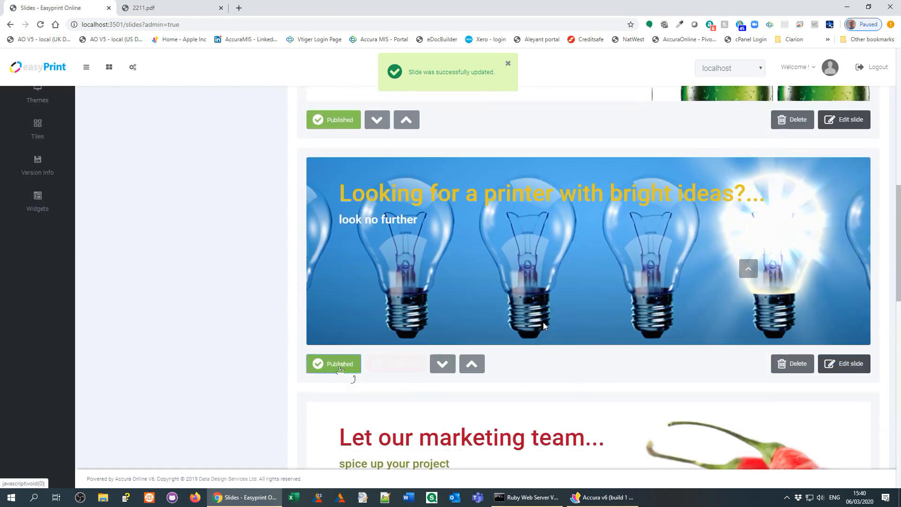
click(350, 371)
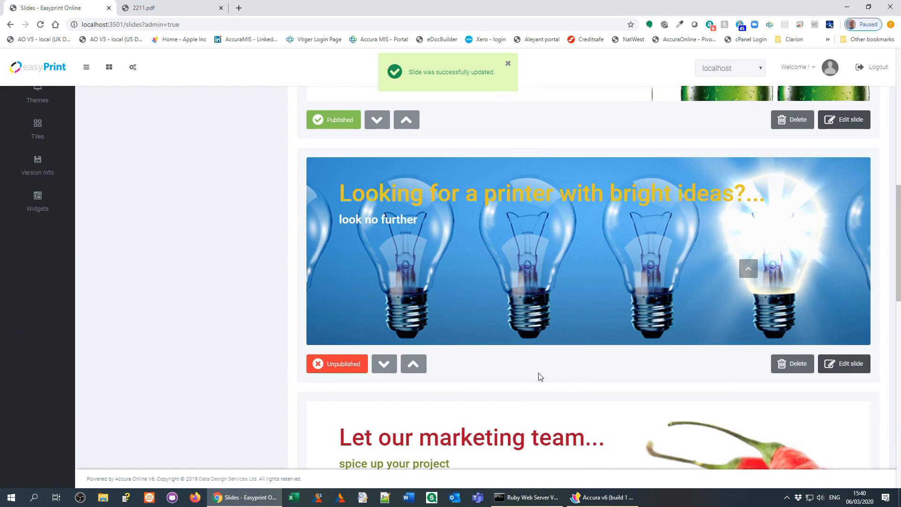
scroll(540, 375, down, 2)
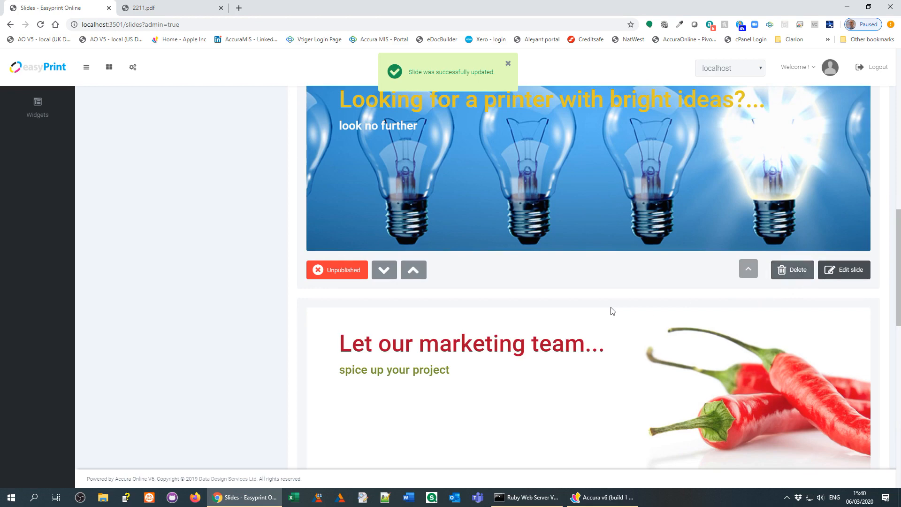
scroll(612, 311, down, 3)
scroll(612, 307, down, 3)
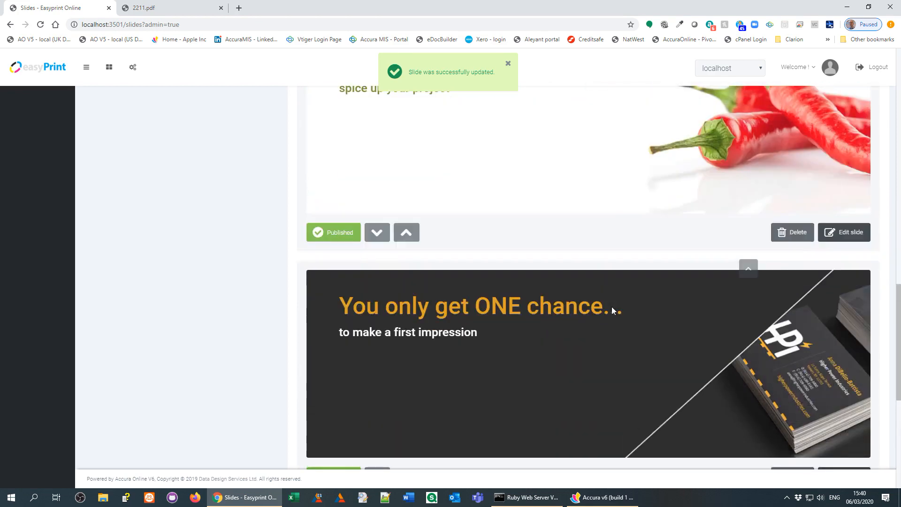
scroll(612, 306, up, 2)
scroll(613, 306, up, 13)
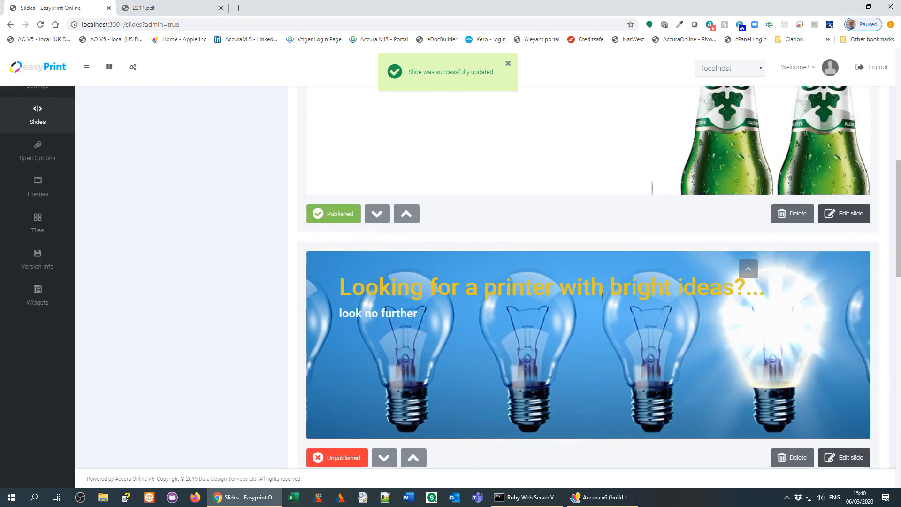
Log out and open the details of the "Business cards - 4 colour" product from the storefront's home page slide.
scroll(545, 278, up, 4)
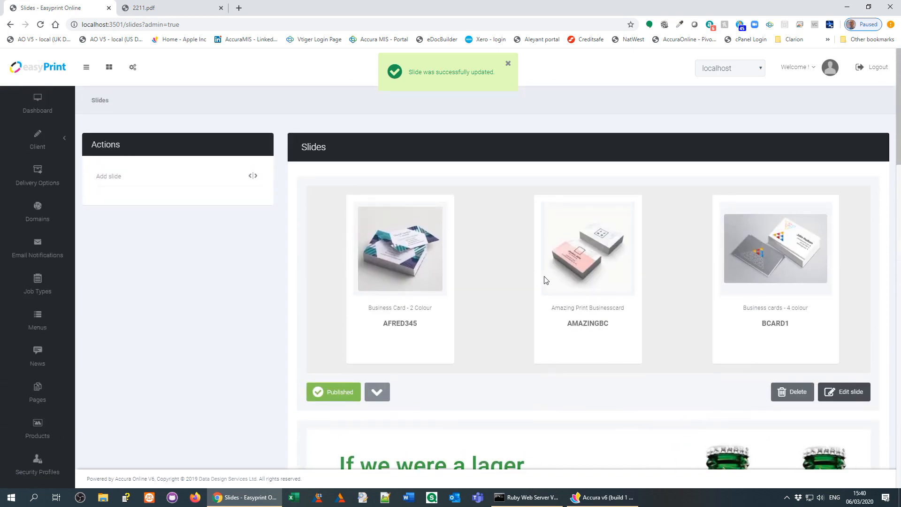
click(875, 69)
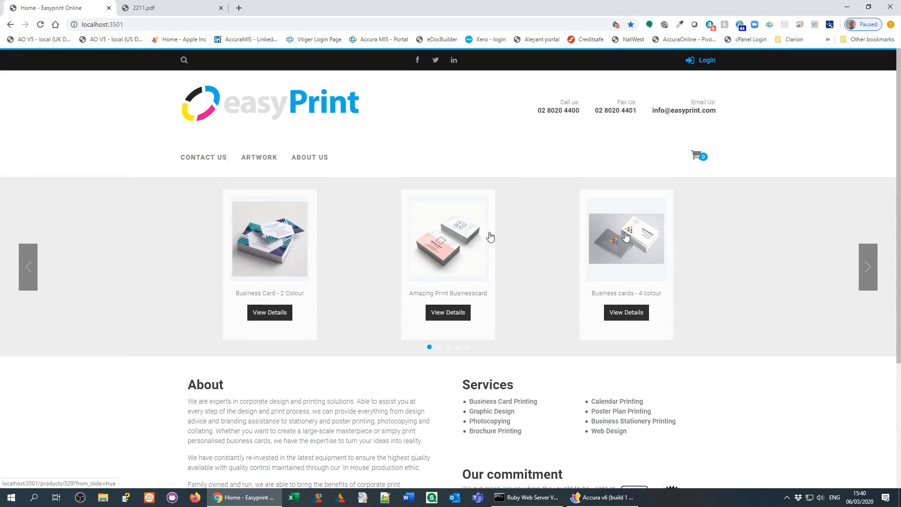
click(630, 316)
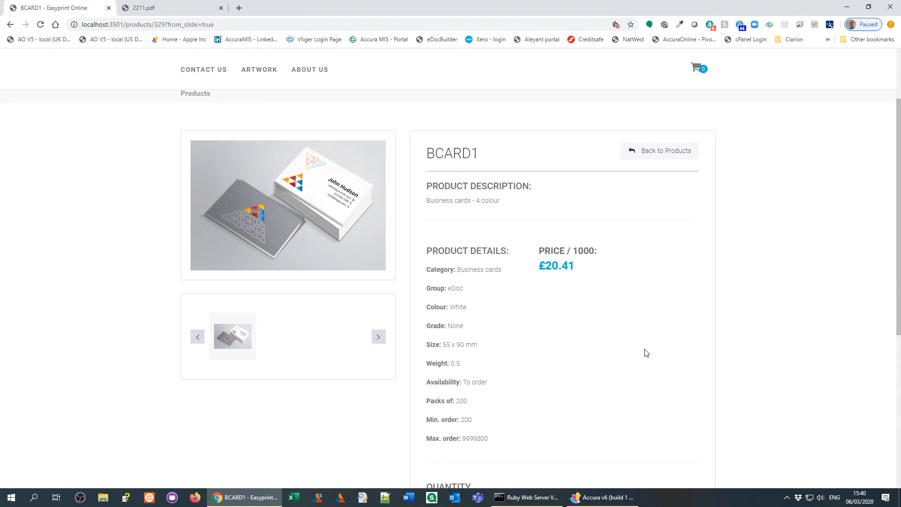
scroll(644, 353, up, 2)
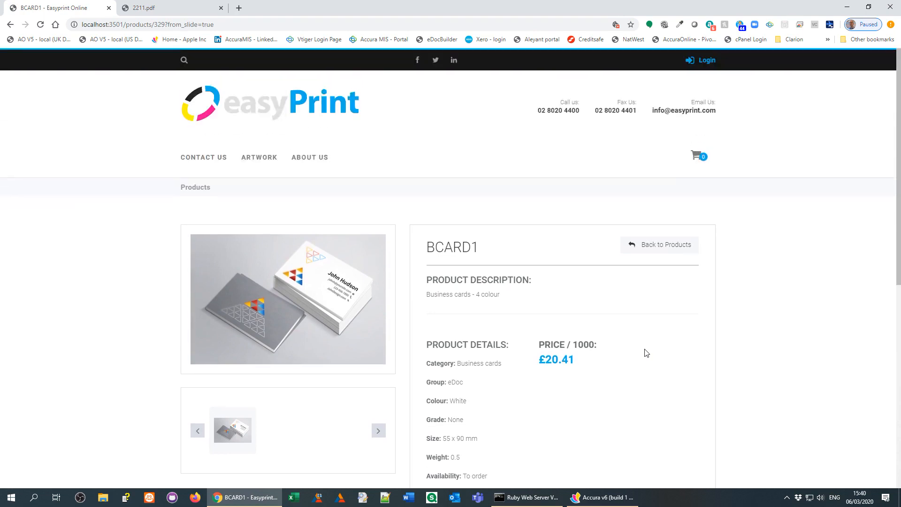
Return to the storefront home page and review the slides and the content sections below them.
click(231, 112)
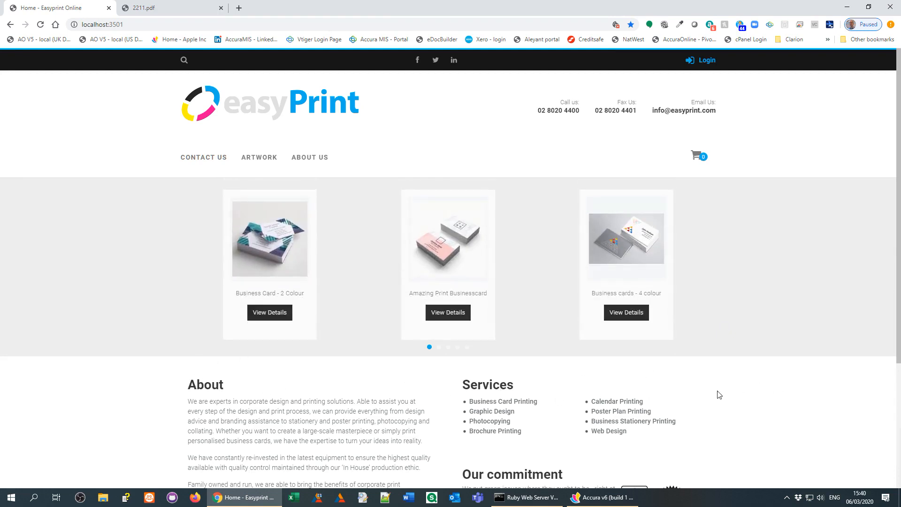
scroll(718, 394, down, 4)
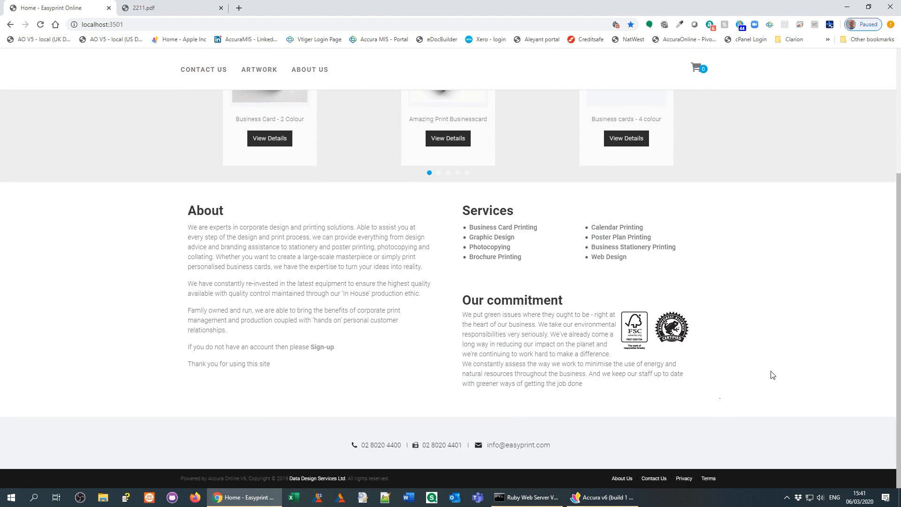
scroll(774, 371, up, 4)
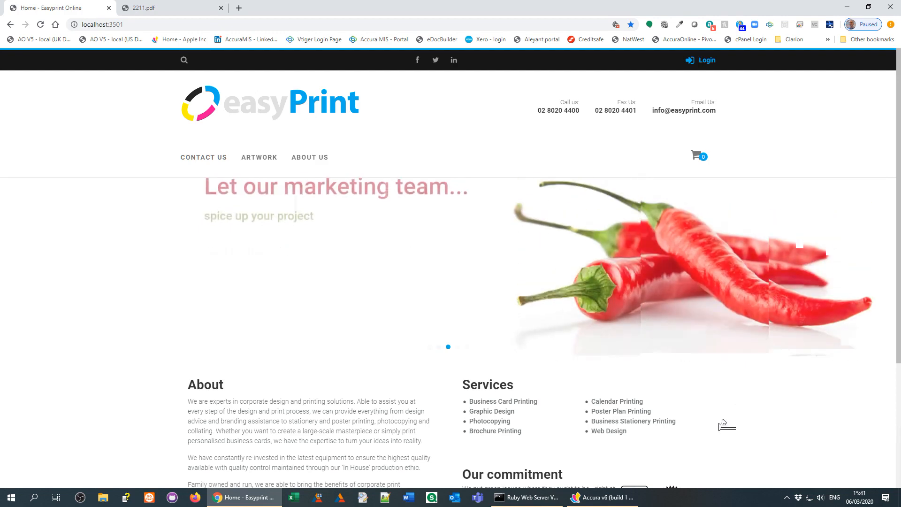
Log back in with the saved administrator account and open the Tiles administration page.
click(705, 61)
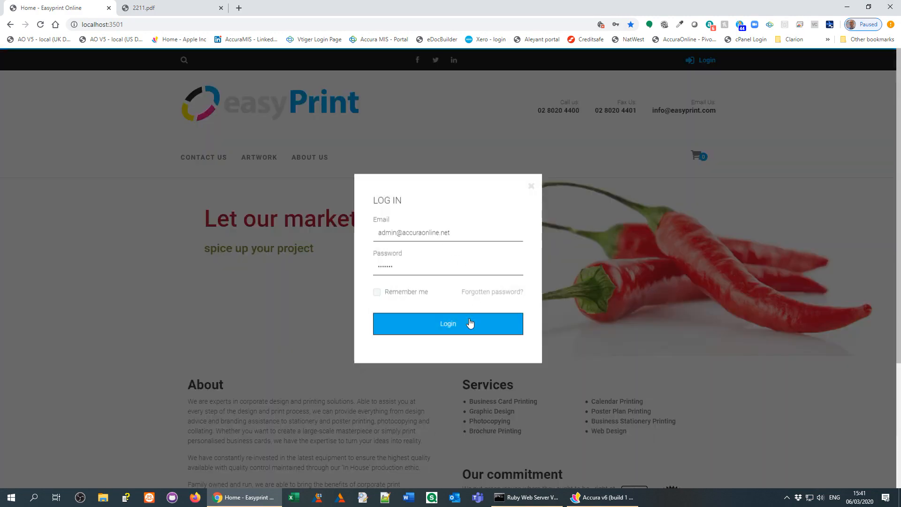
click(448, 325)
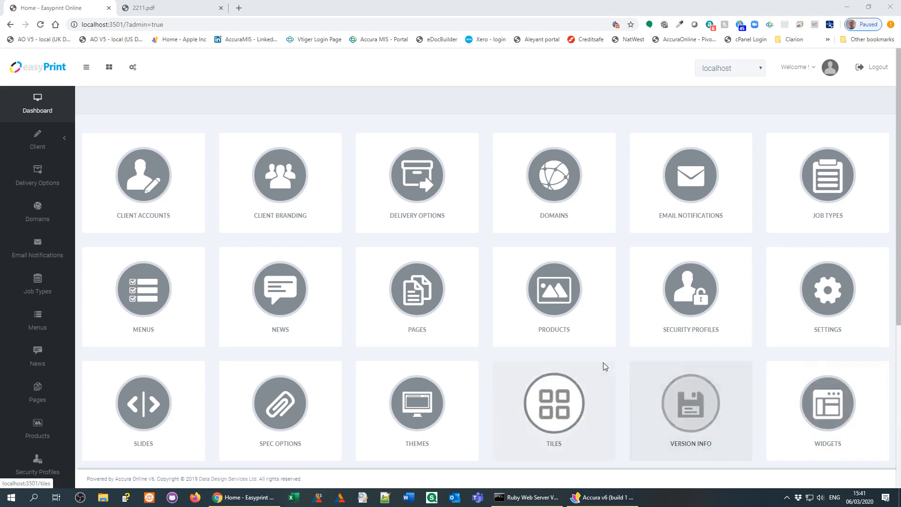
scroll(619, 359, down, 2)
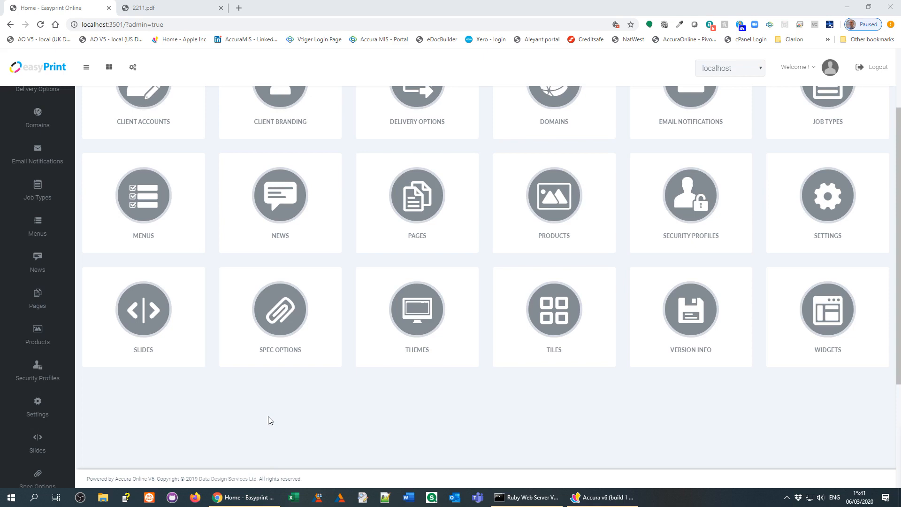
click(564, 323)
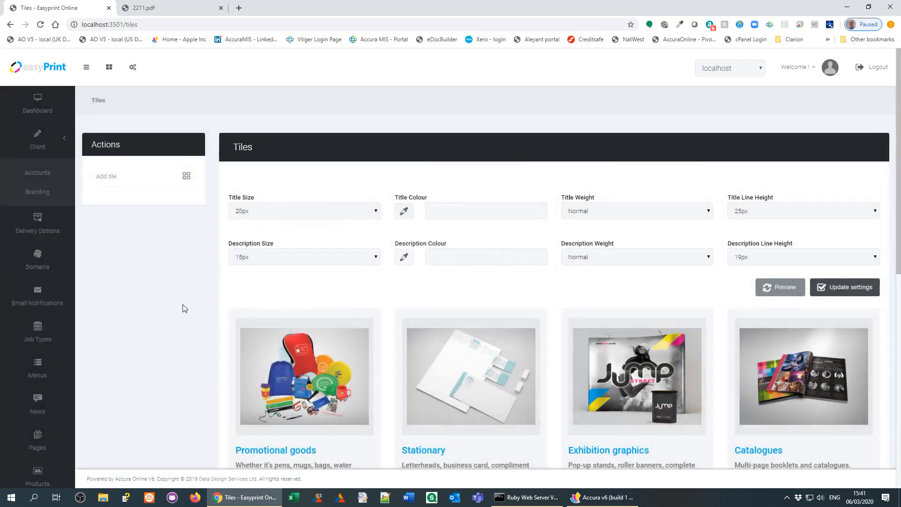
Move the Catalogues tile ahead of Exhibition graphics, then swap it with Stationary and back again.
scroll(184, 308, down, 3)
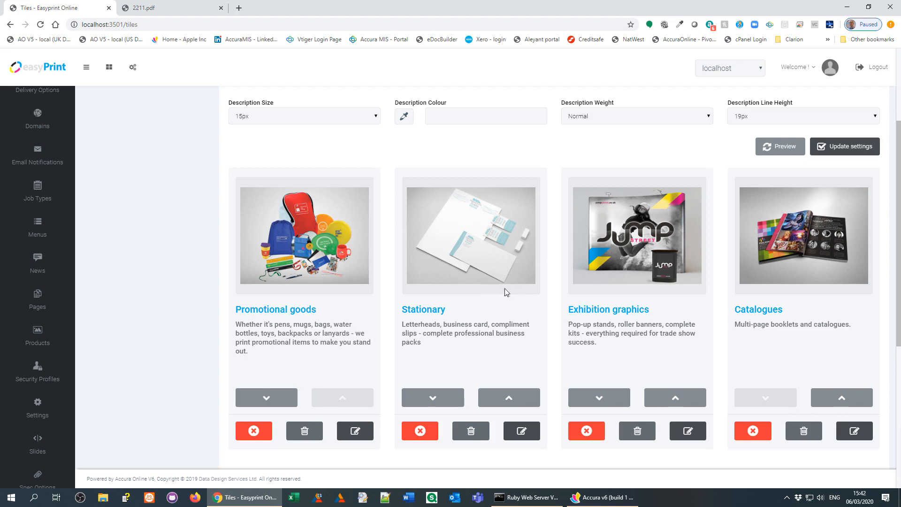
scroll(544, 346, down, 2)
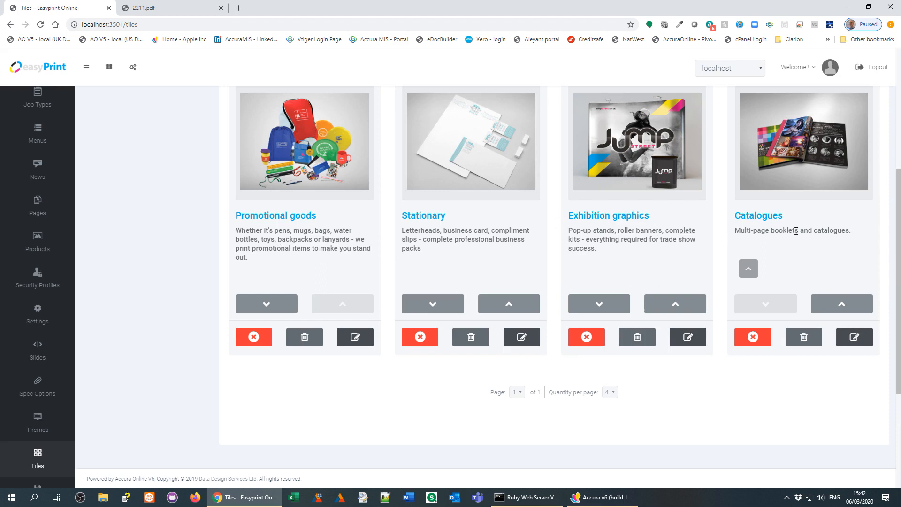
click(841, 304)
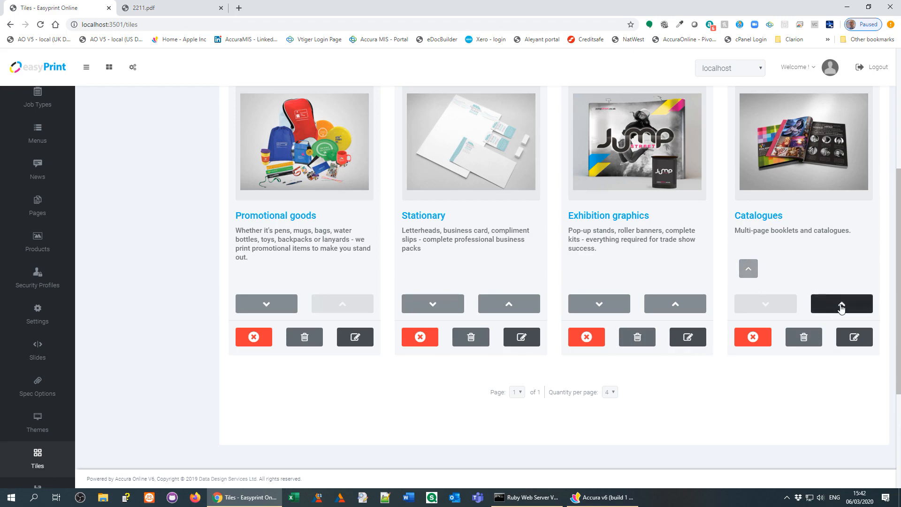
click(838, 308)
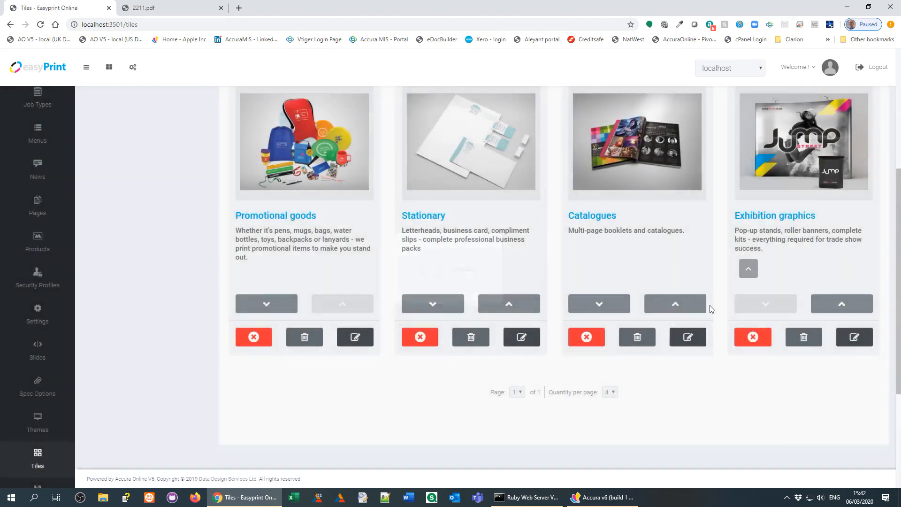
click(686, 305)
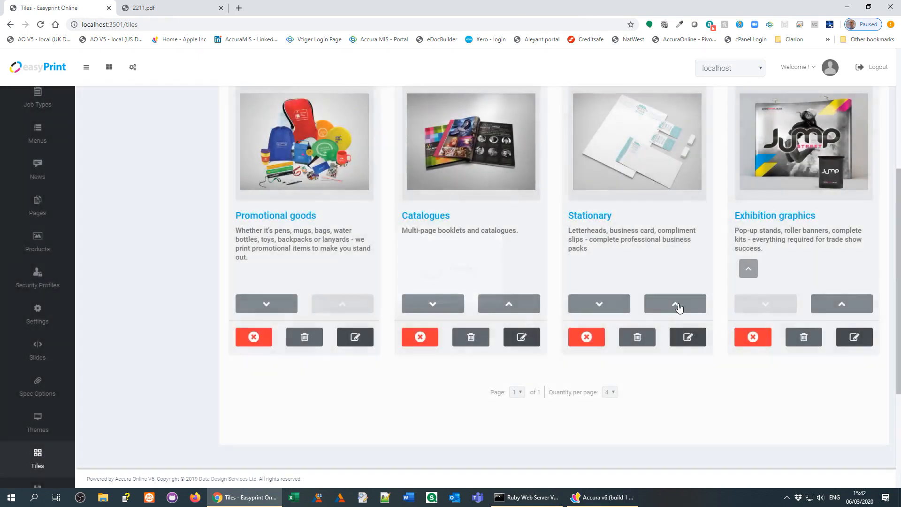
click(683, 308)
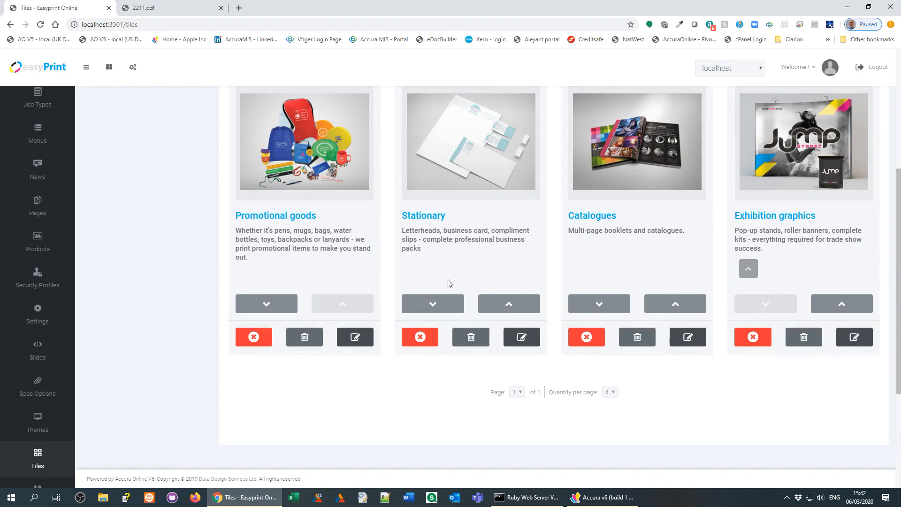
Publish the Promotional goods, Stationary, Catalogues and Exhibition graphics tiles.
click(261, 339)
click(420, 337)
click(595, 343)
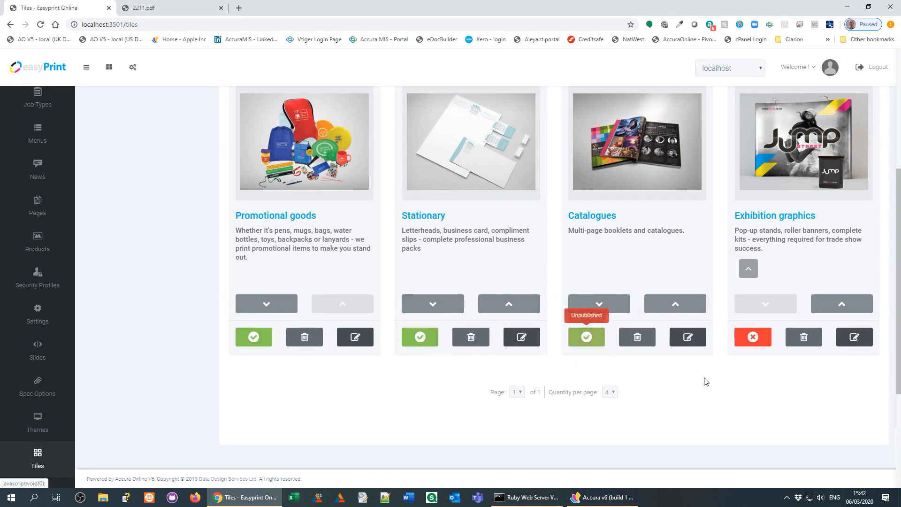
click(751, 338)
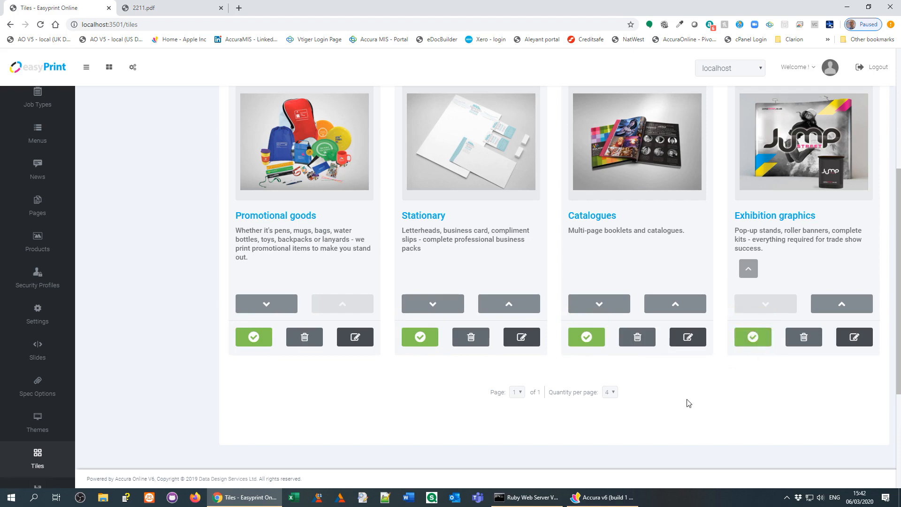
Start a new tile and upload booklet.png from the images\products folder as its image.
scroll(688, 399, up, 5)
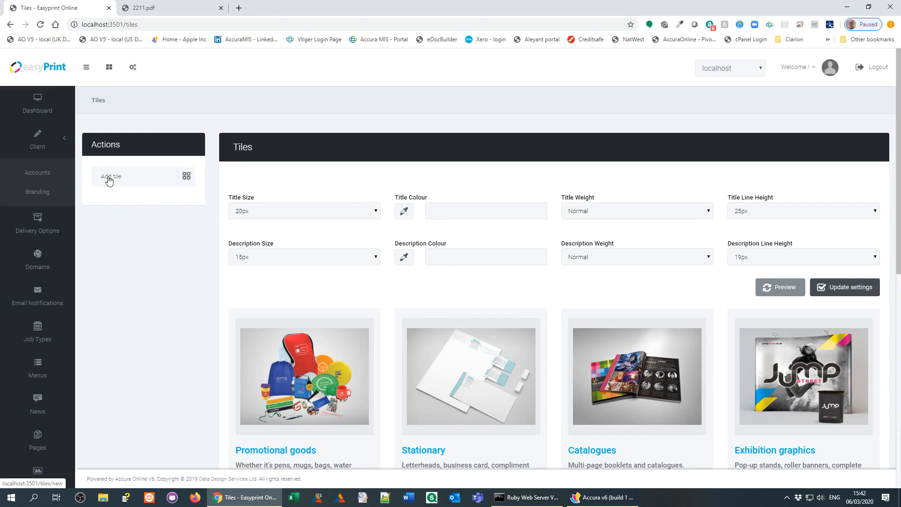
click(109, 180)
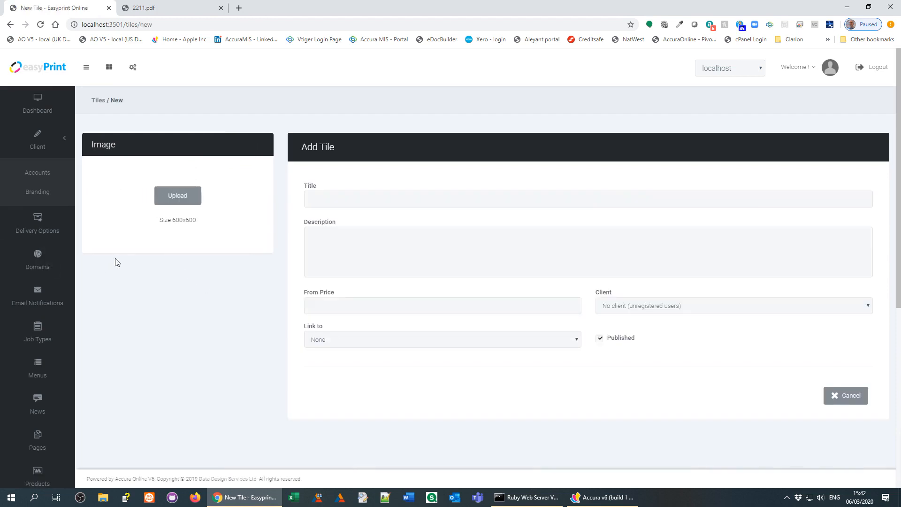
click(173, 198)
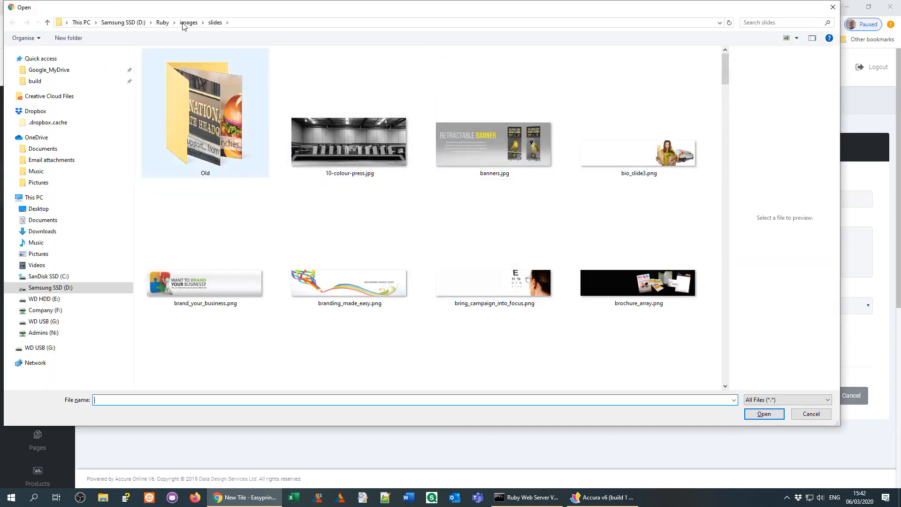
click(185, 24)
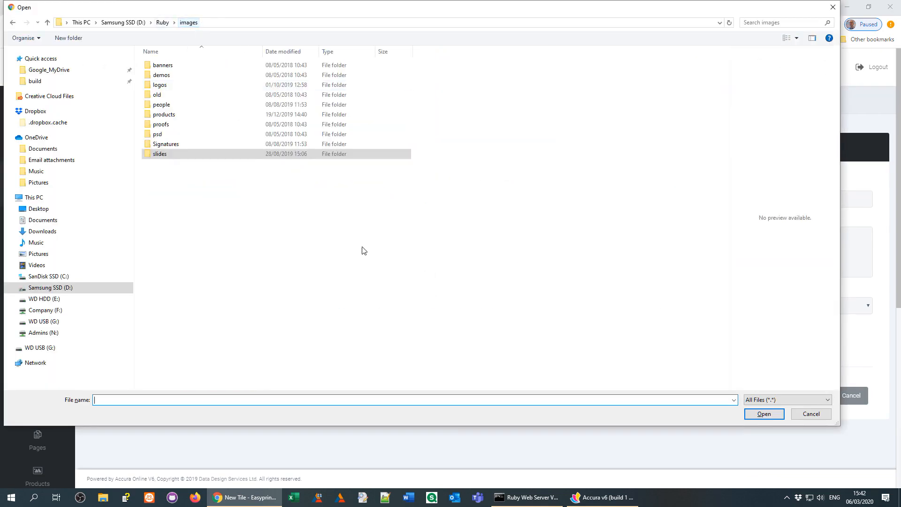
click(166, 114)
double_click(166, 114)
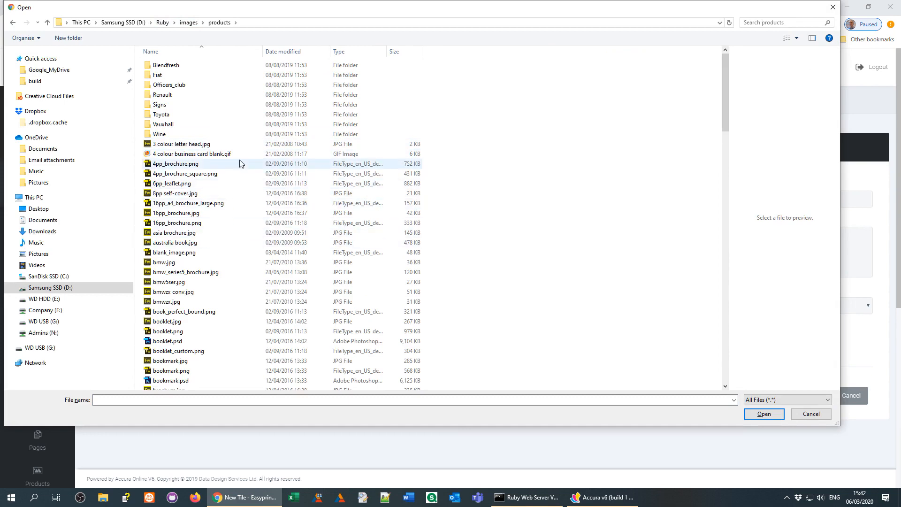
scroll(243, 173, down, 3)
click(198, 253)
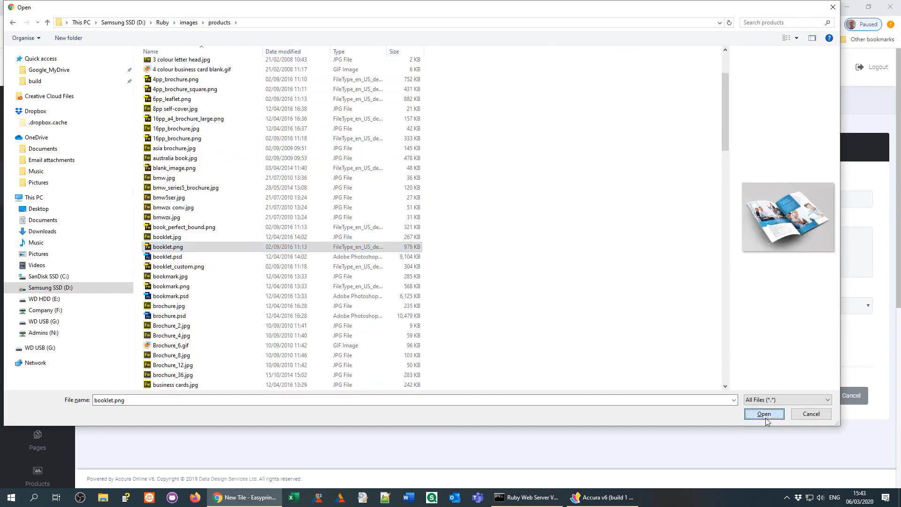
click(764, 415)
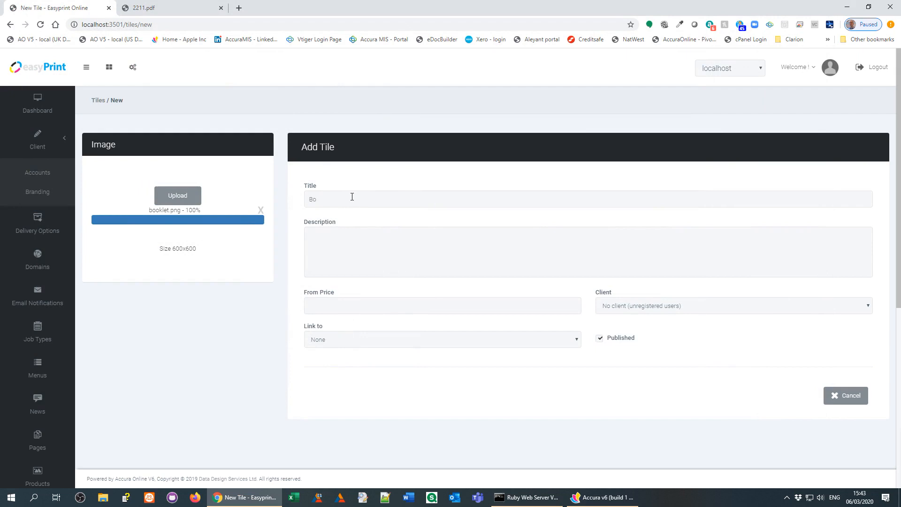
Title the tile "Booklets", describe it as "We are booklet specialists, all types & sizes and quality second to none." and set From Price to 20.00.
text(oklets)
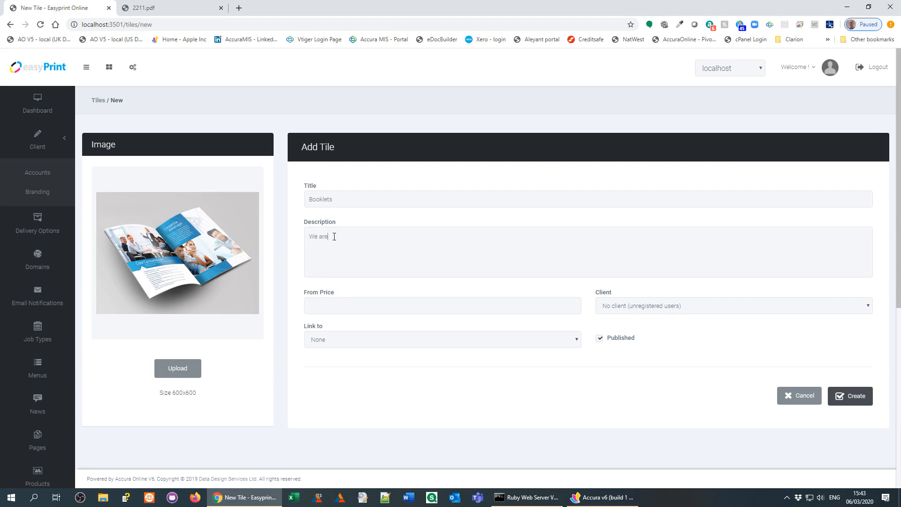
text(oklet specialists, all types & sizes and quality second to none.)
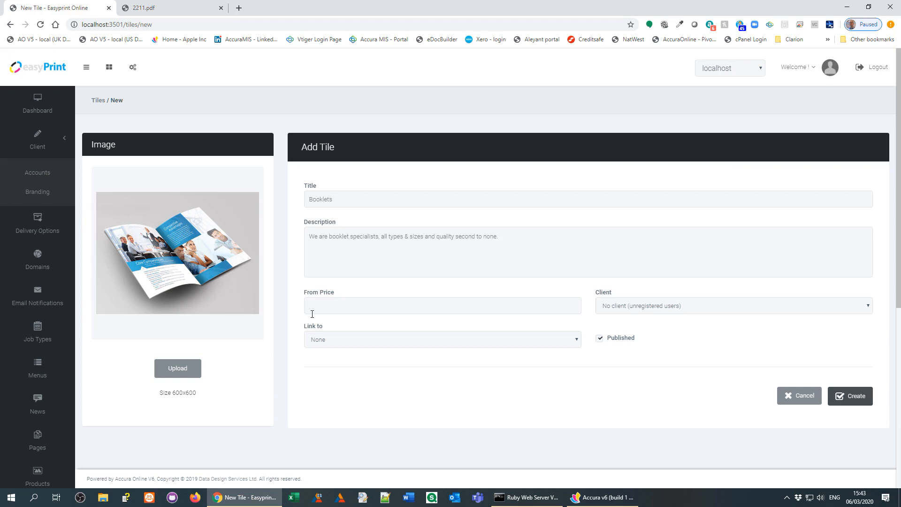
text(20)
text(100)
key(BackSpace)
key(BackSpace)
key(BackSpace)
key(Tab)
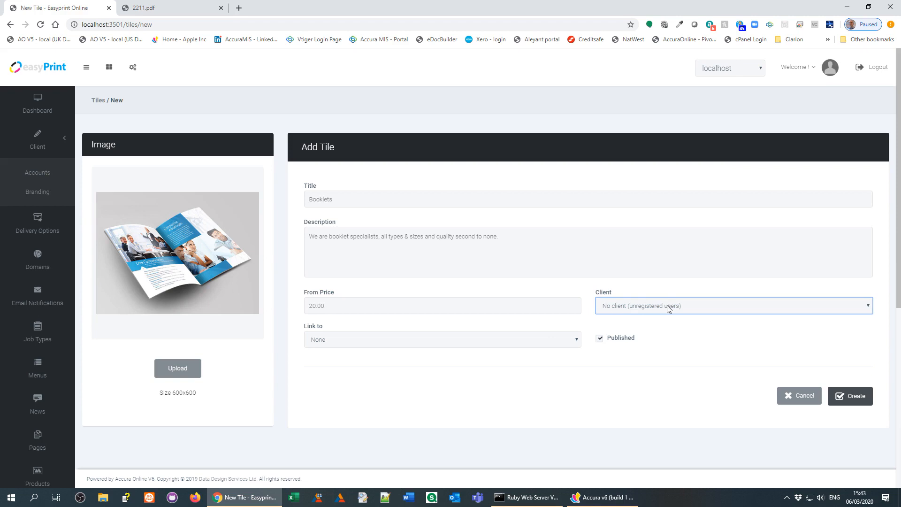
Link the tile to Products / Store, filtered by the Booklets category, and create it.
click(569, 341)
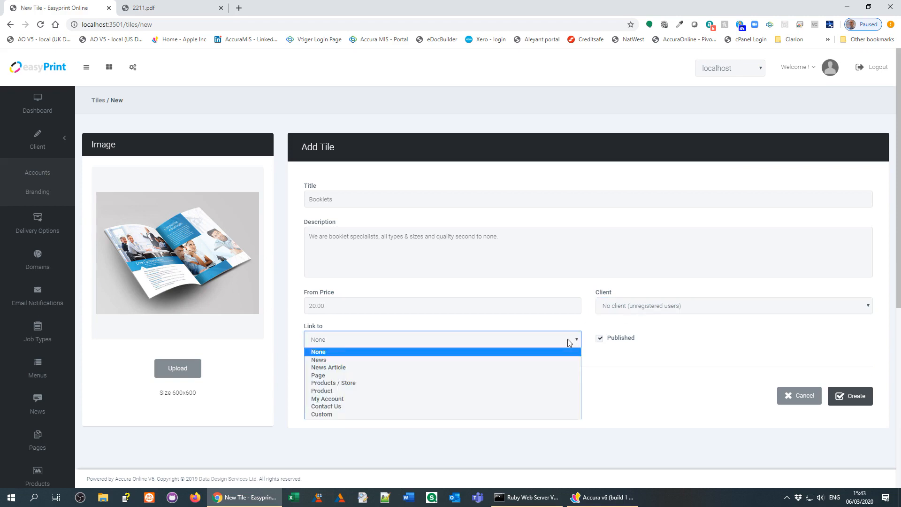
click(358, 383)
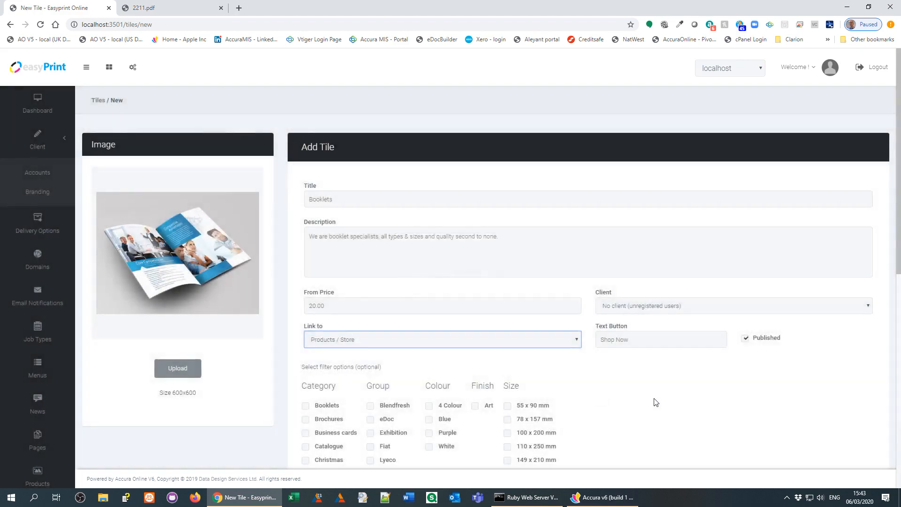
scroll(606, 385, down, 3)
scroll(306, 314, up, 1)
click(306, 313)
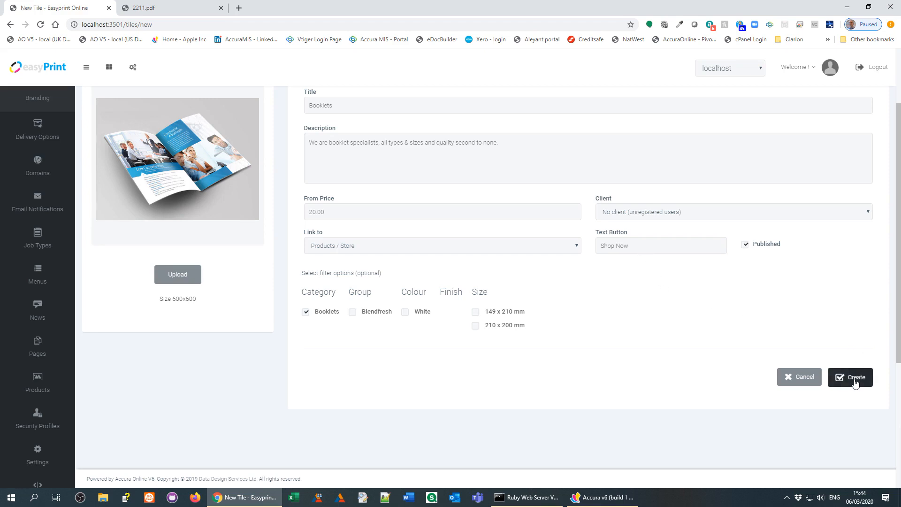
click(855, 381)
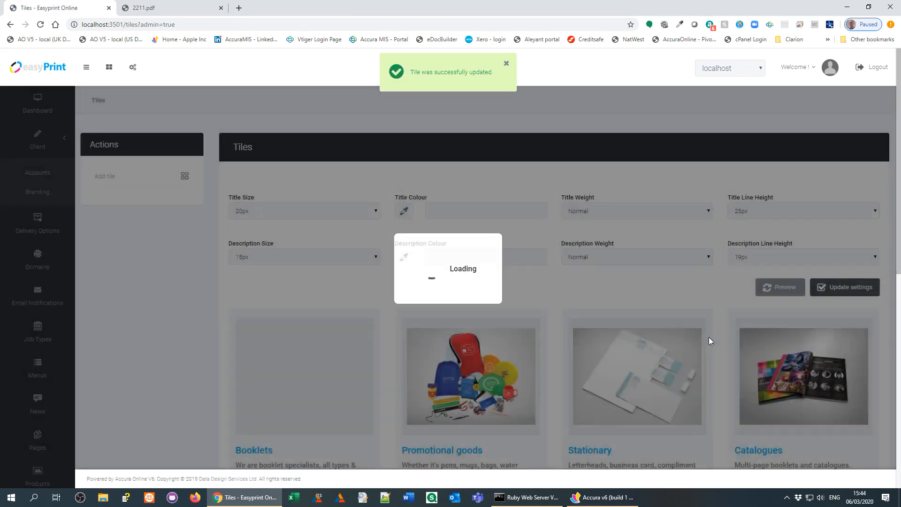
View the second page of the tile list.
scroll(709, 341, down, 1)
scroll(709, 337, down, 7)
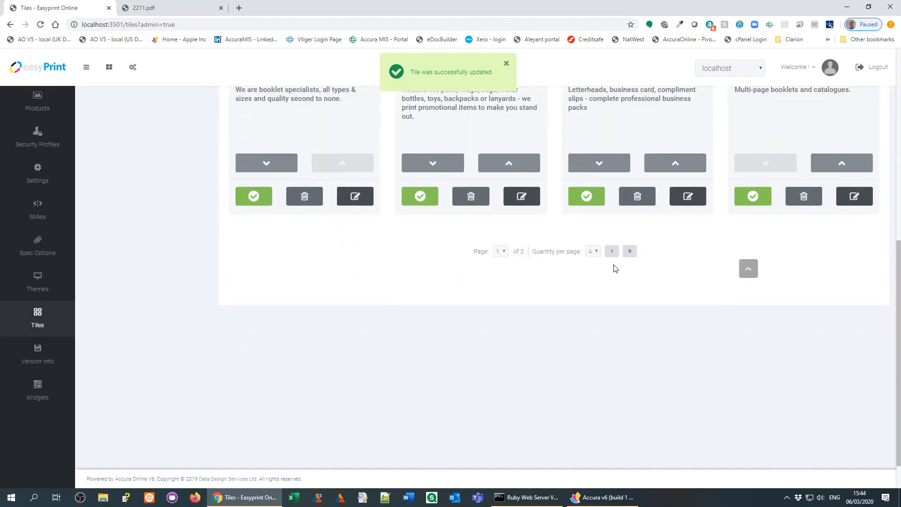
click(611, 252)
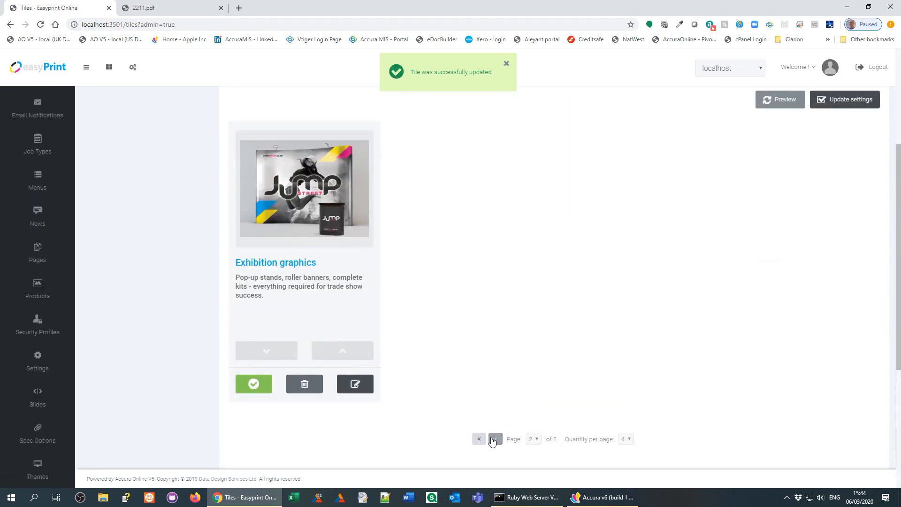
Unpublish the Exhibition graphics tile on the second page of the tile list.
click(495, 440)
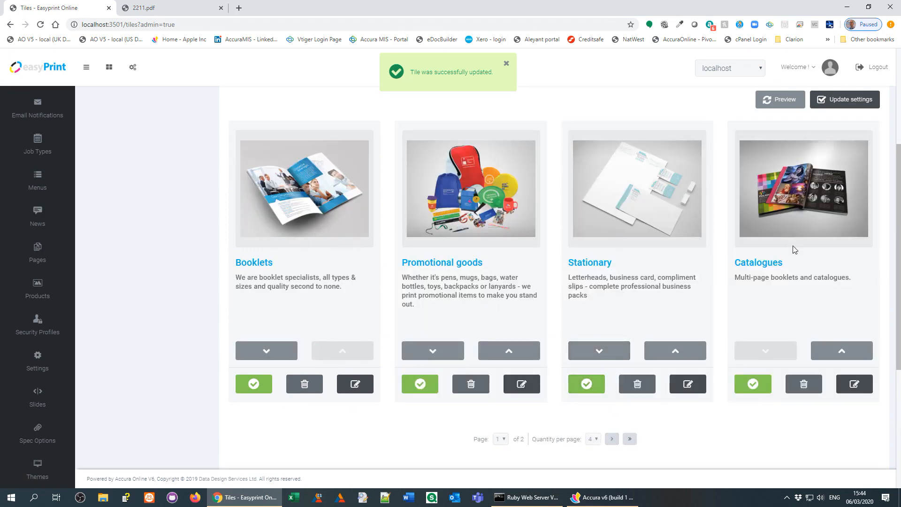
click(629, 439)
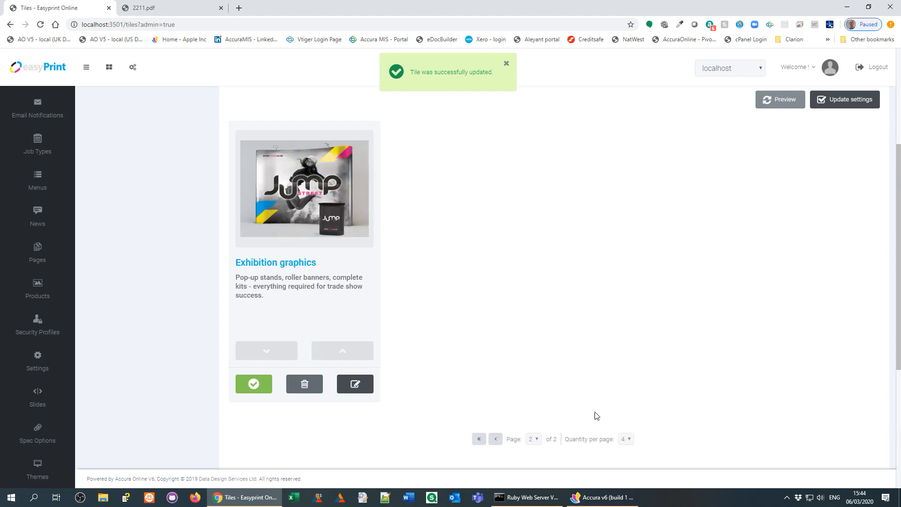
click(252, 386)
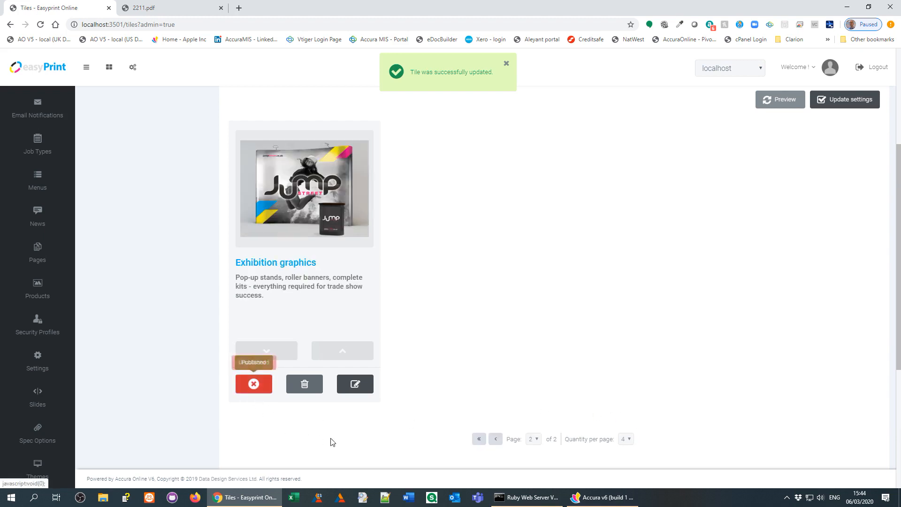
click(495, 439)
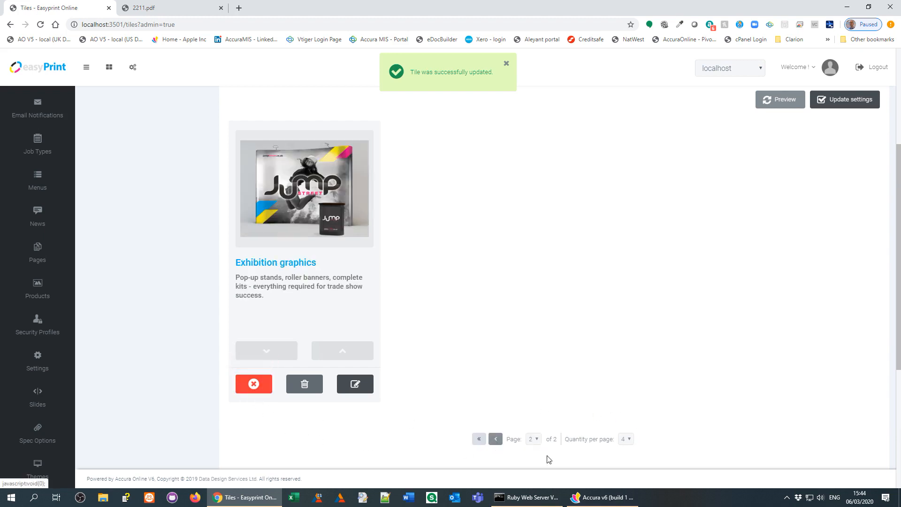
Log out of the admin area and review the slides and tiles on the public home page.
scroll(714, 408, up, 3)
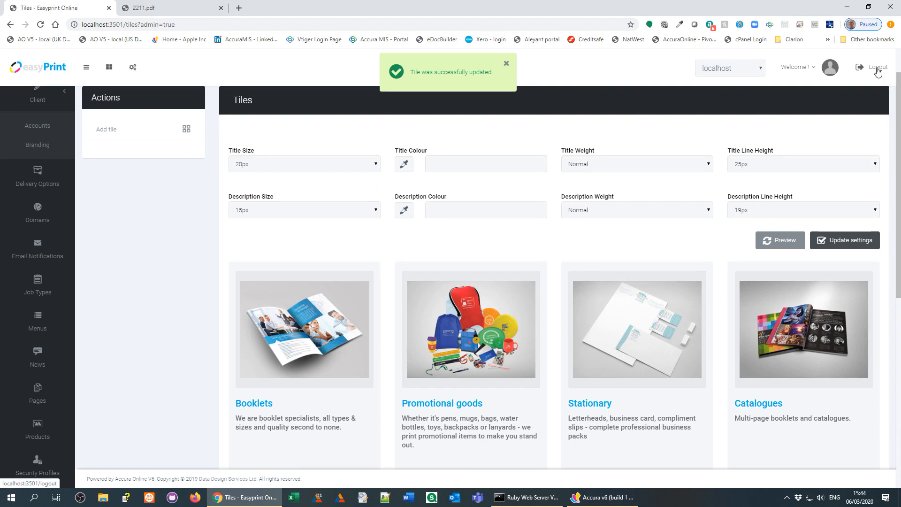
click(879, 71)
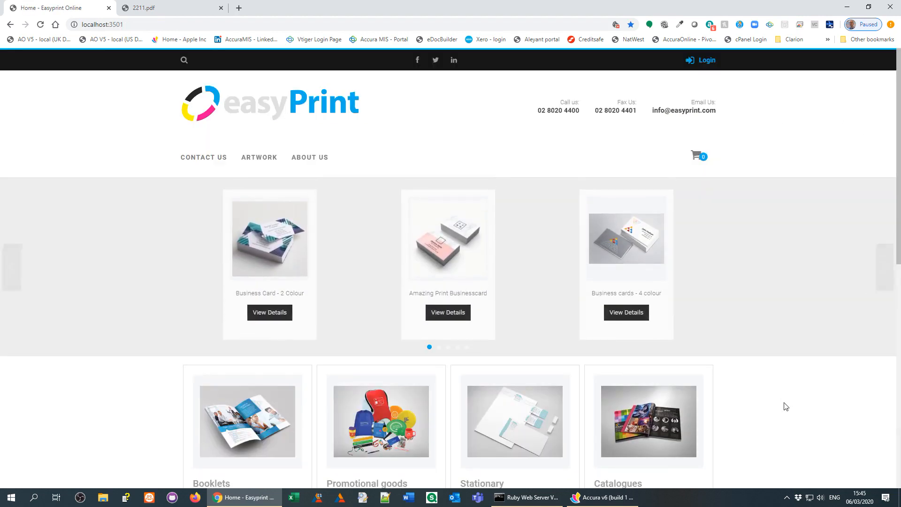
scroll(780, 418, down, 4)
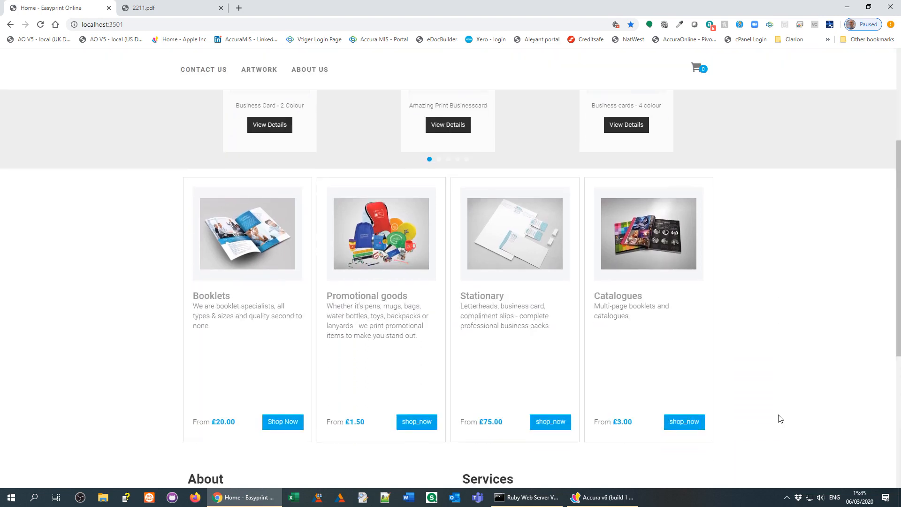
scroll(795, 403, up, 3)
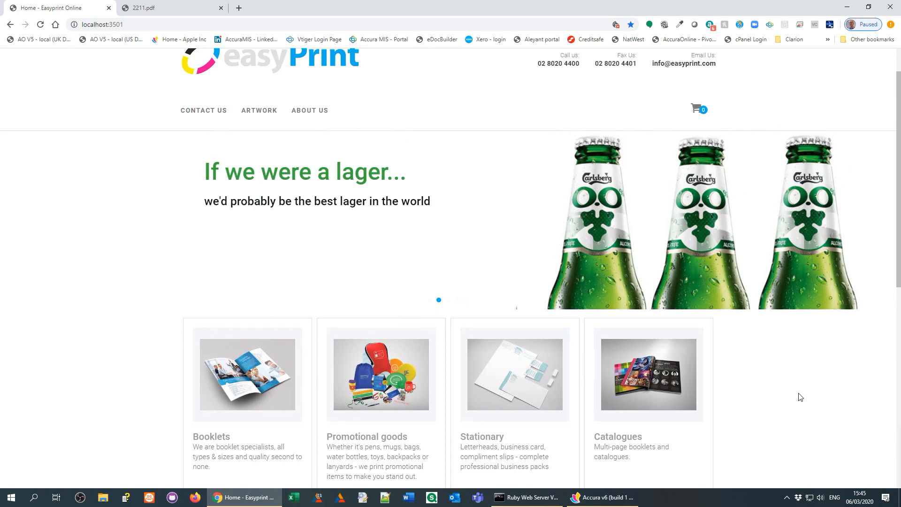
scroll(800, 393, down, 3)
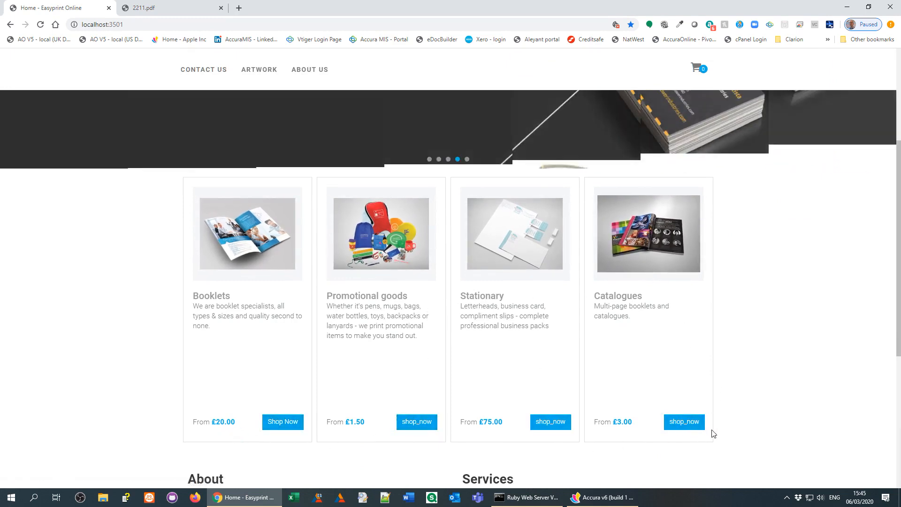
Follow the Catalogues tile's shop link, look over the filtered store products and return to the home page.
click(686, 427)
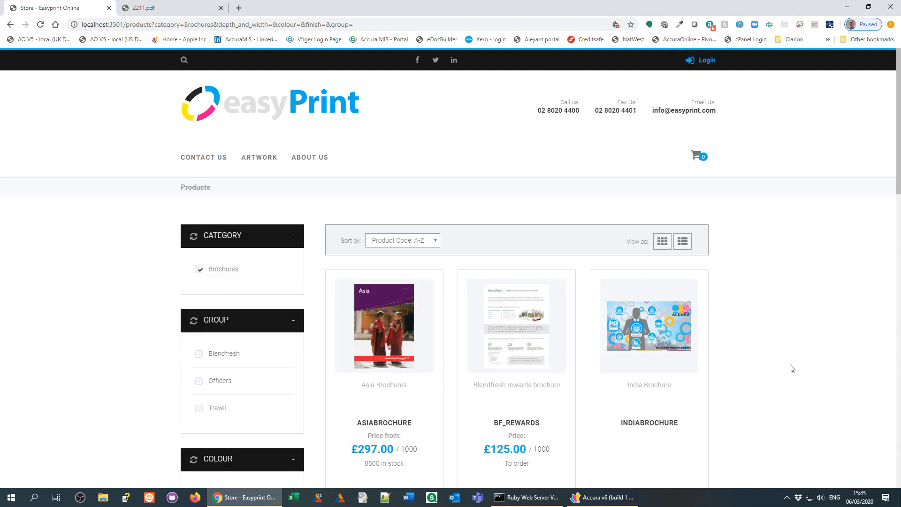
scroll(791, 369, down, 3)
scroll(792, 368, up, 3)
key(alt+Left)
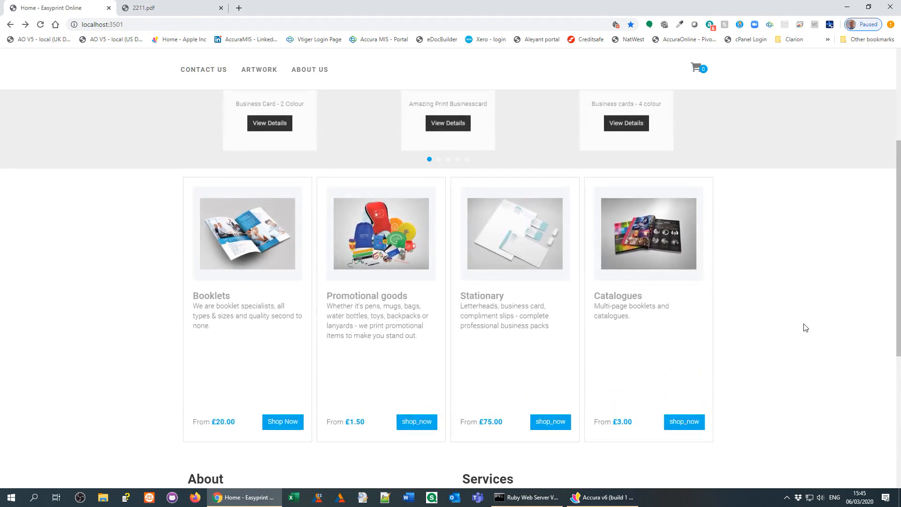
Examine the submenus of Artwork and About Us in the public site's main navigation.
scroll(826, 316, up, 3)
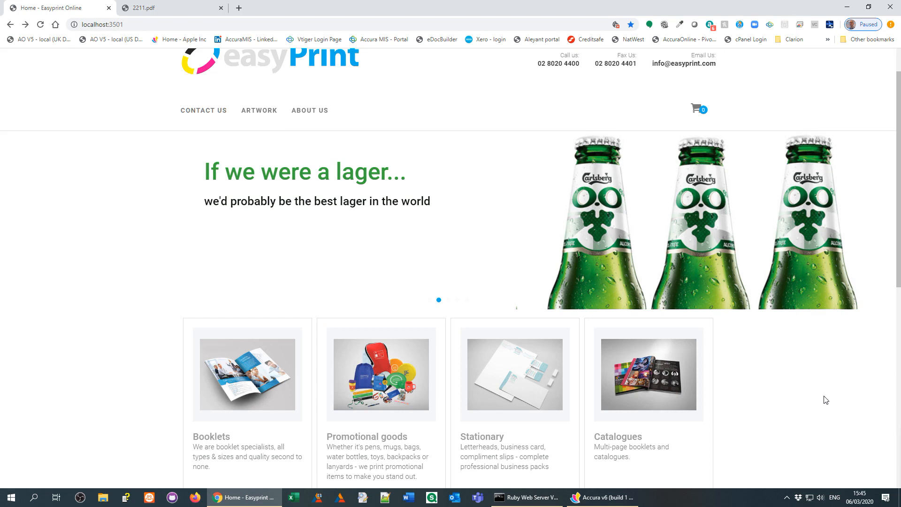
scroll(770, 446, up, 1)
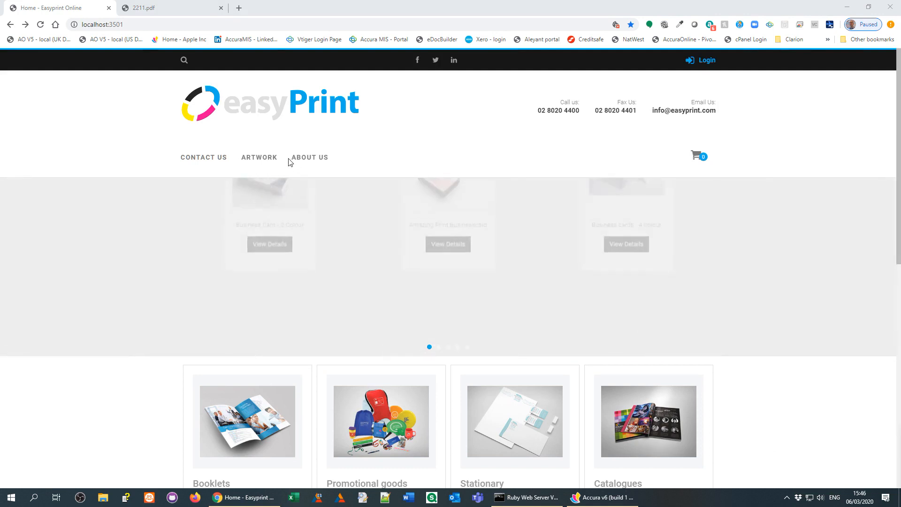
mouse_move(320, 160)
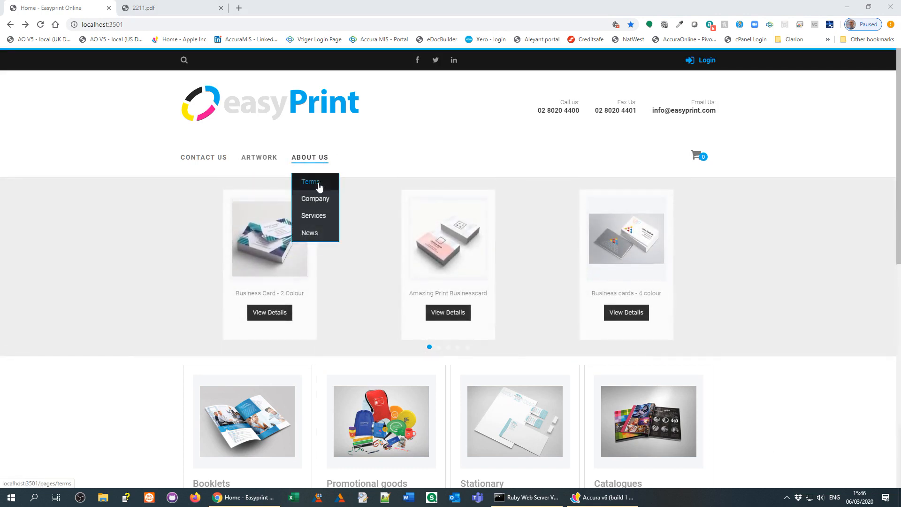
mouse_move(262, 162)
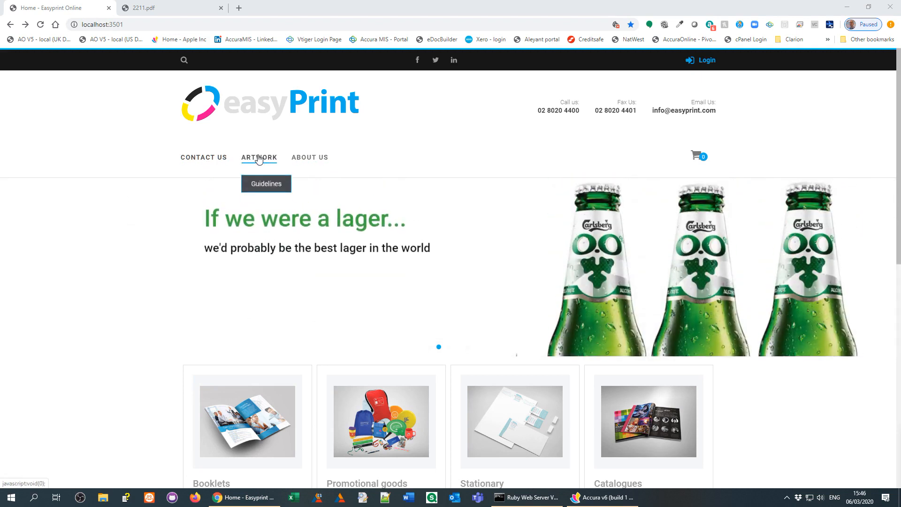
mouse_move(349, 155)
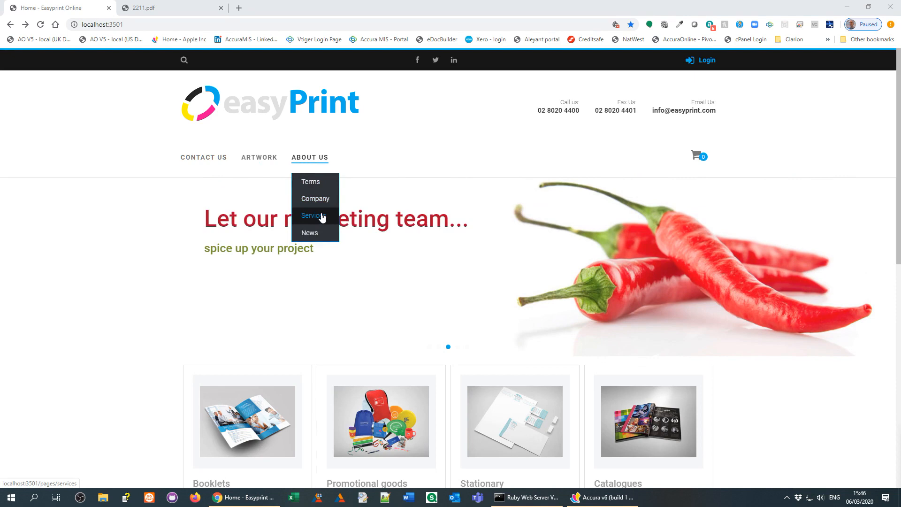
Log in to the admin dashboard and open the list of site menus.
click(706, 60)
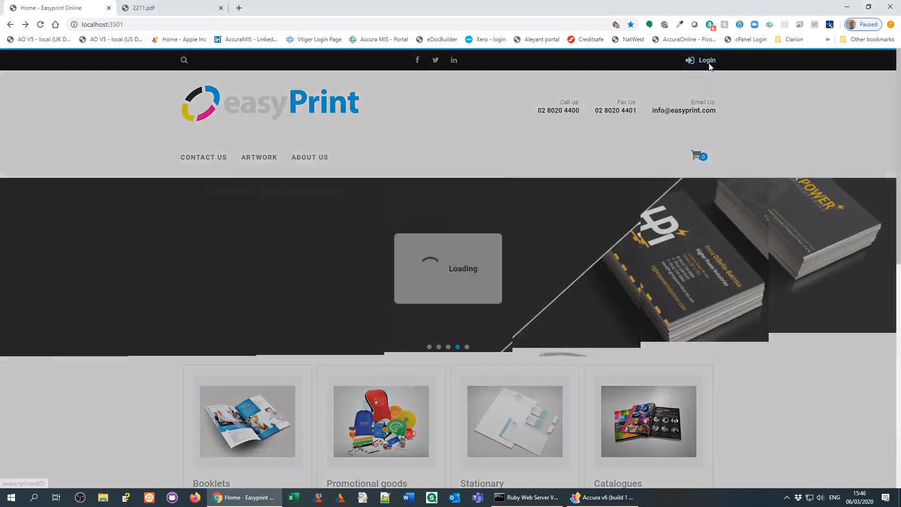
click(452, 326)
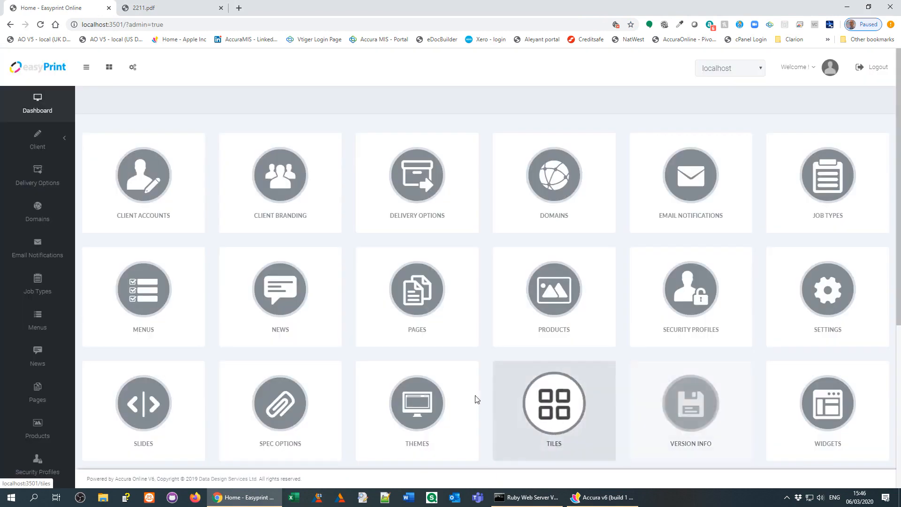
click(187, 336)
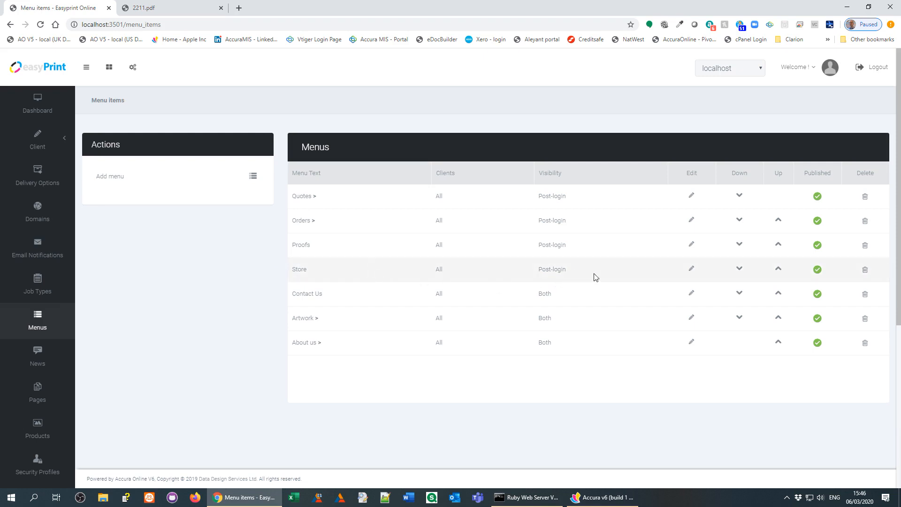
Edit the Store menu, setting its visibility to Both and its link to Products / Store.
click(691, 269)
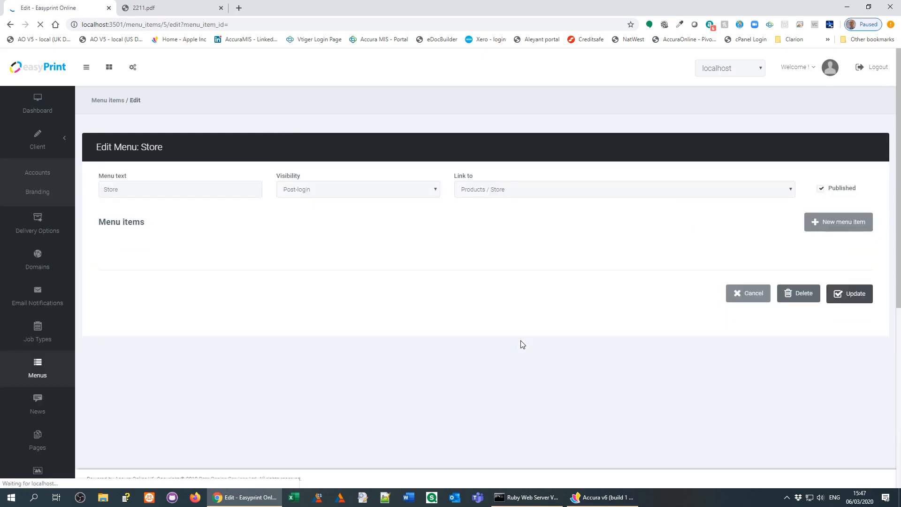
click(434, 192)
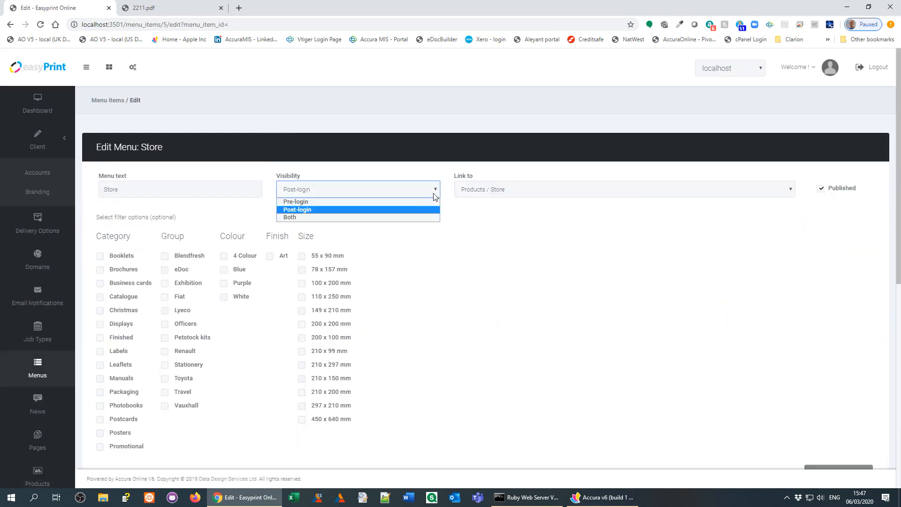
click(371, 218)
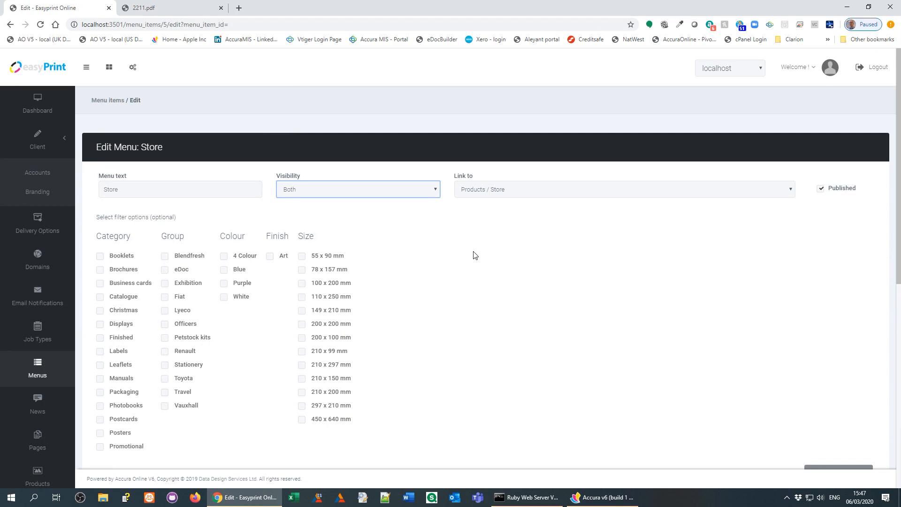
click(548, 196)
click(523, 295)
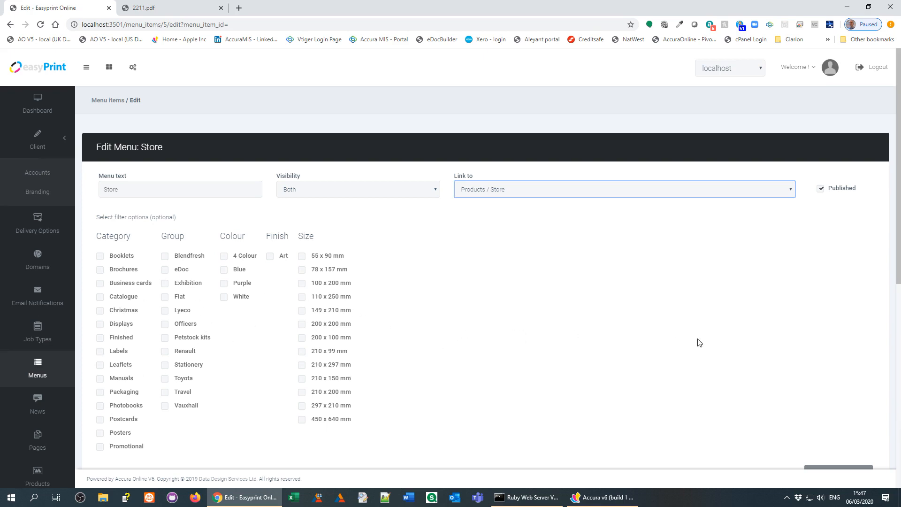
Start a new menu item under Store with the menu text "Business cards".
scroll(700, 340, down, 2)
scroll(728, 338, down, 3)
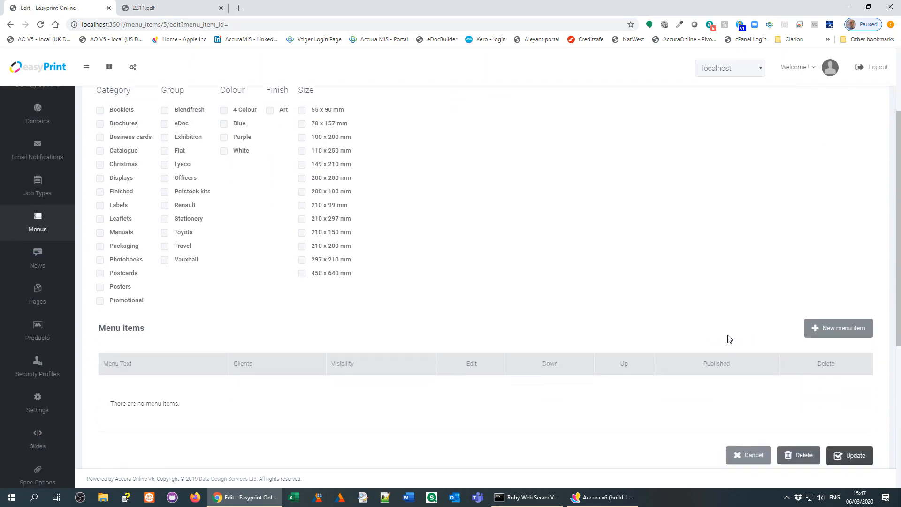
scroll(671, 346, up, 4)
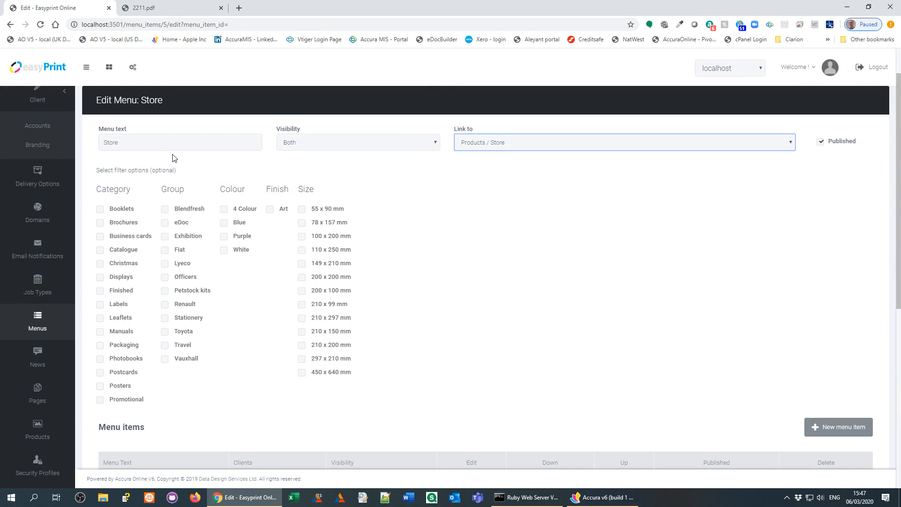
scroll(446, 268, down, 3)
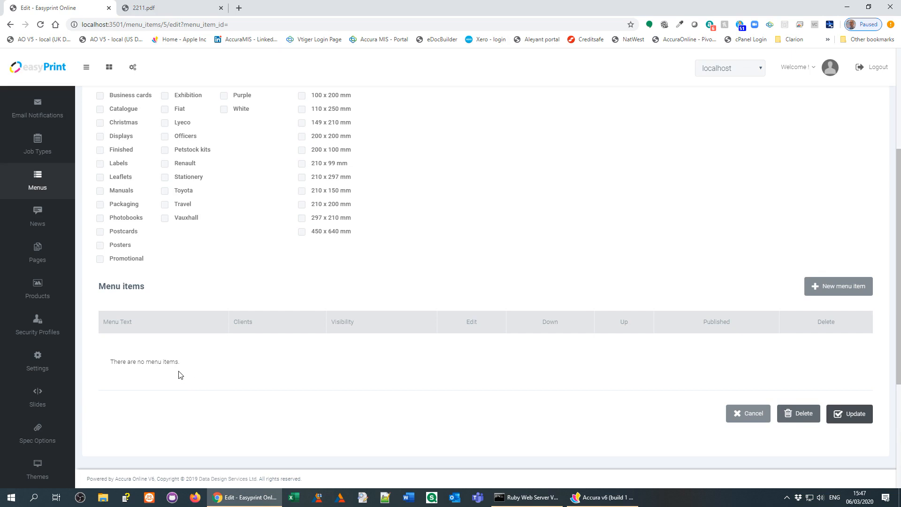
click(843, 290)
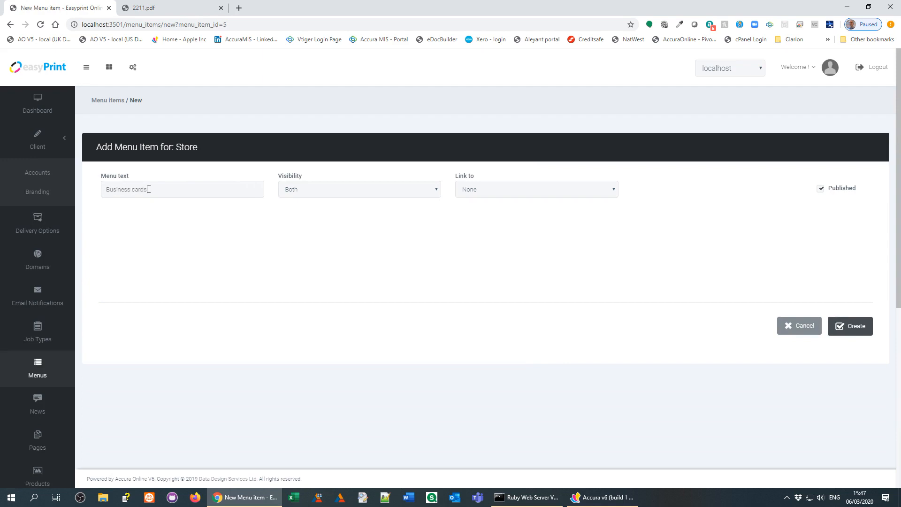
key(Tab)
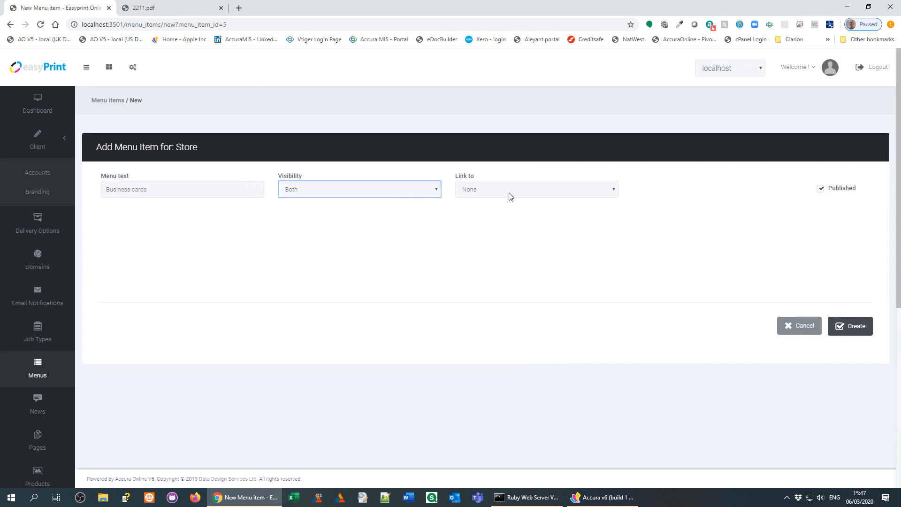
Link the Business cards item to Products / Store, filtered by the Business cards category, and create it.
click(531, 194)
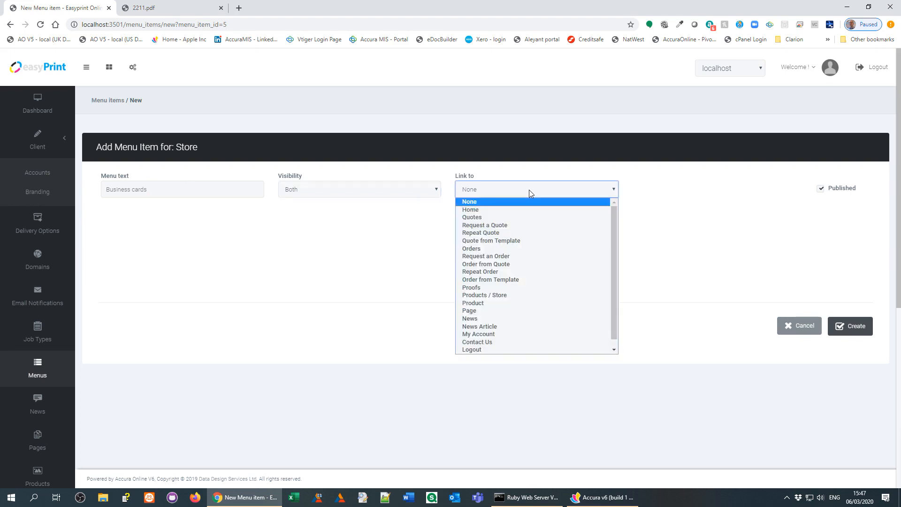
click(508, 296)
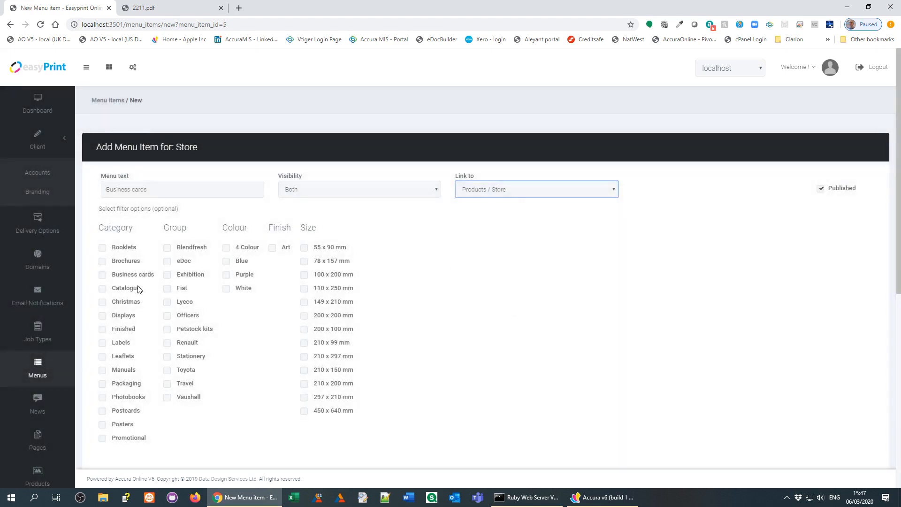
click(102, 276)
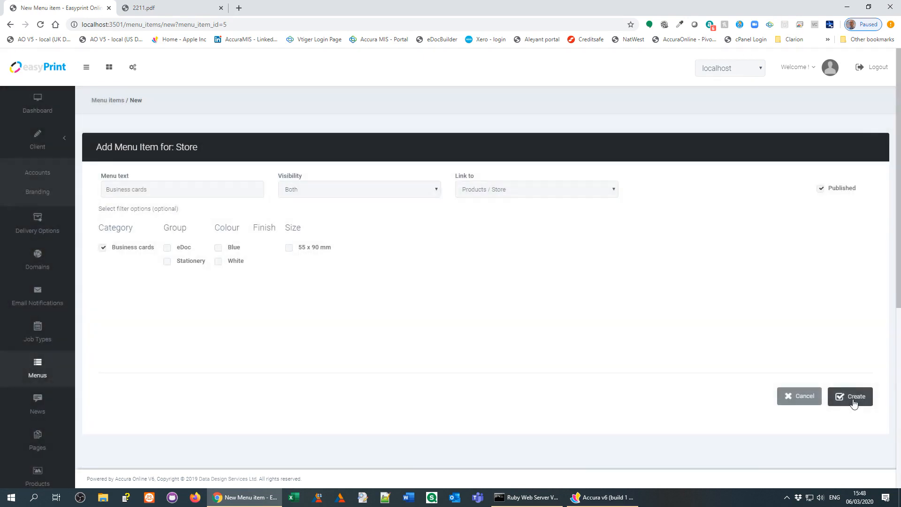
click(855, 397)
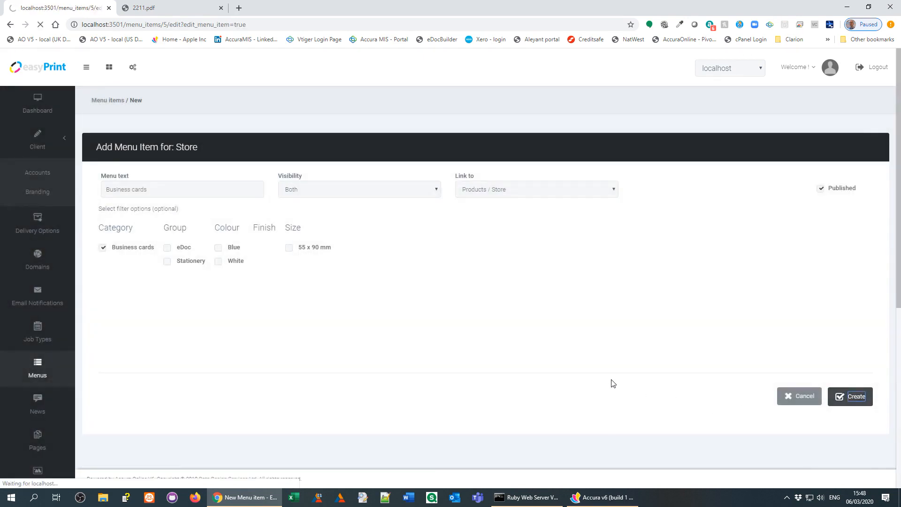
Start another new menu item under Store with the menu text "Brochures".
scroll(755, 359, down, 4)
scroll(732, 352, up, 2)
click(834, 384)
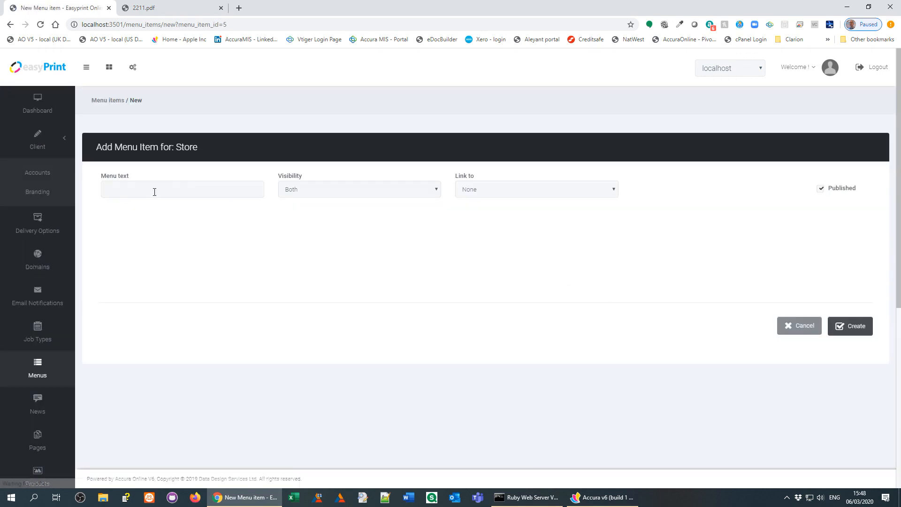
click(148, 191)
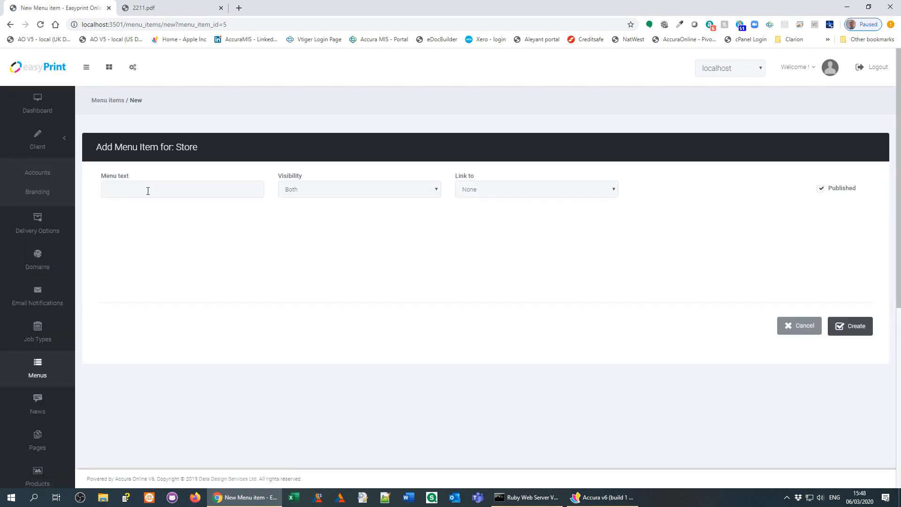
text(B)
key(Delete)
text(rochures)
key(Tab)
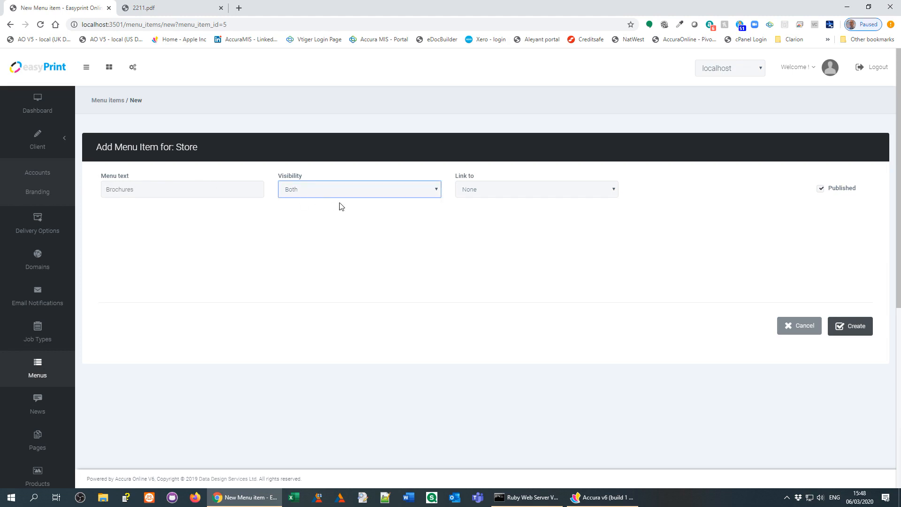
Link the Brochures item to Products / Store, filtered by the Brochures category, and create it.
click(506, 196)
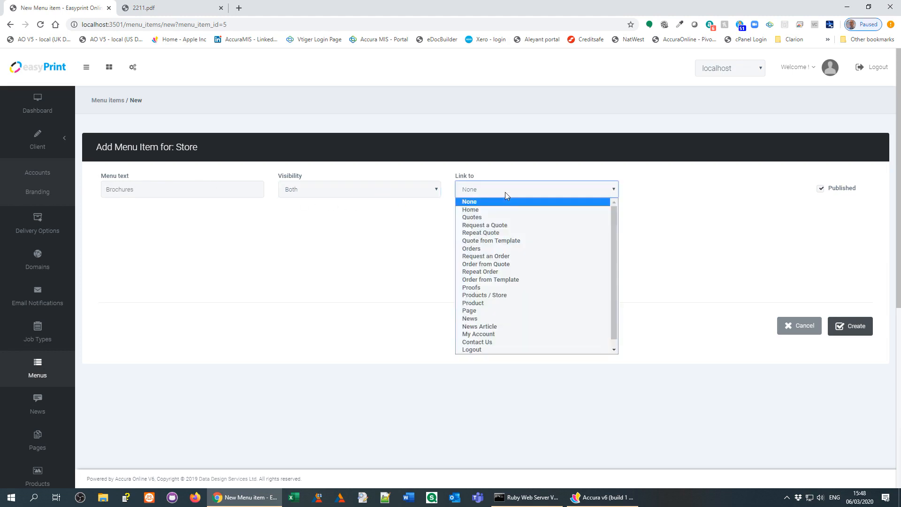
click(506, 295)
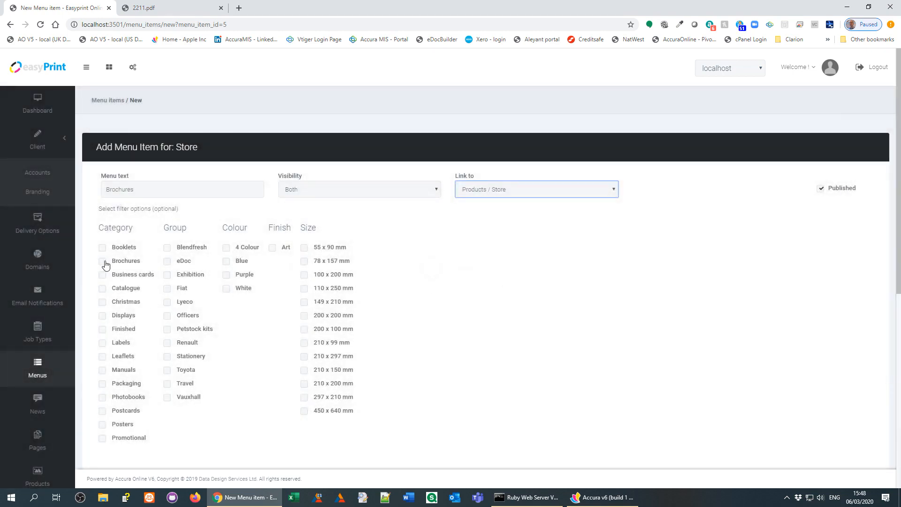
click(104, 262)
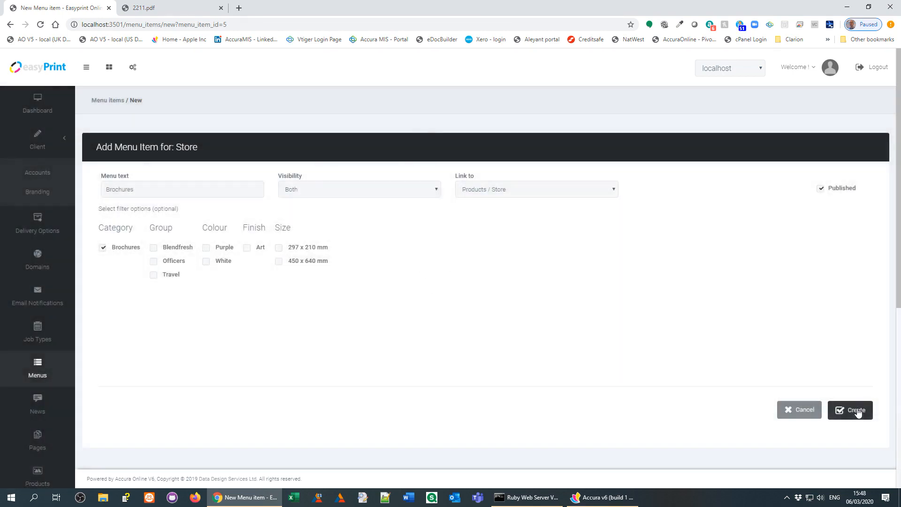
click(857, 411)
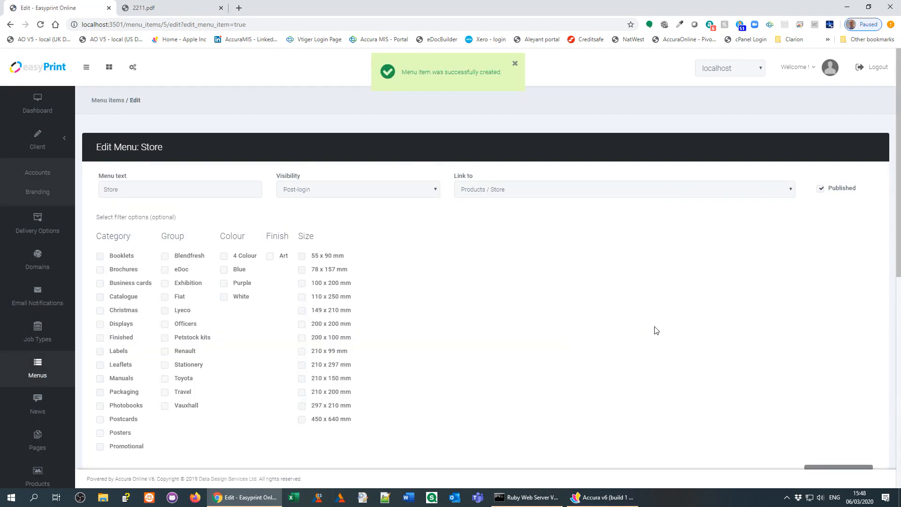
Set the Store menu's visibility to Both and save the updated menu.
scroll(655, 329, down, 3)
scroll(360, 275, up, 2)
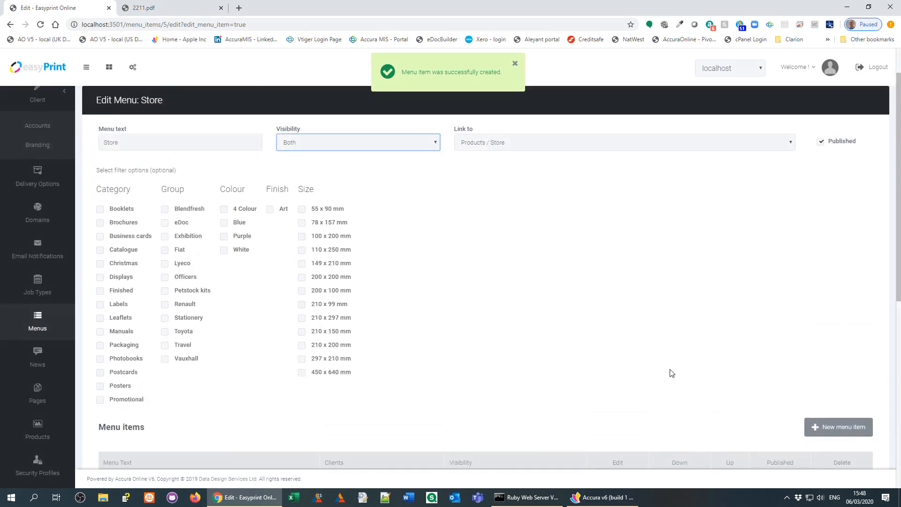
scroll(594, 249, down, 3)
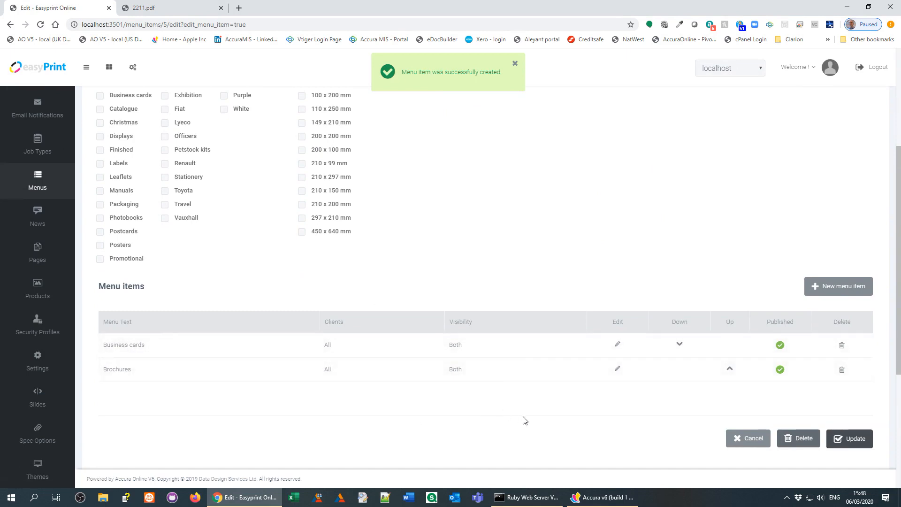
scroll(670, 372, up, 3)
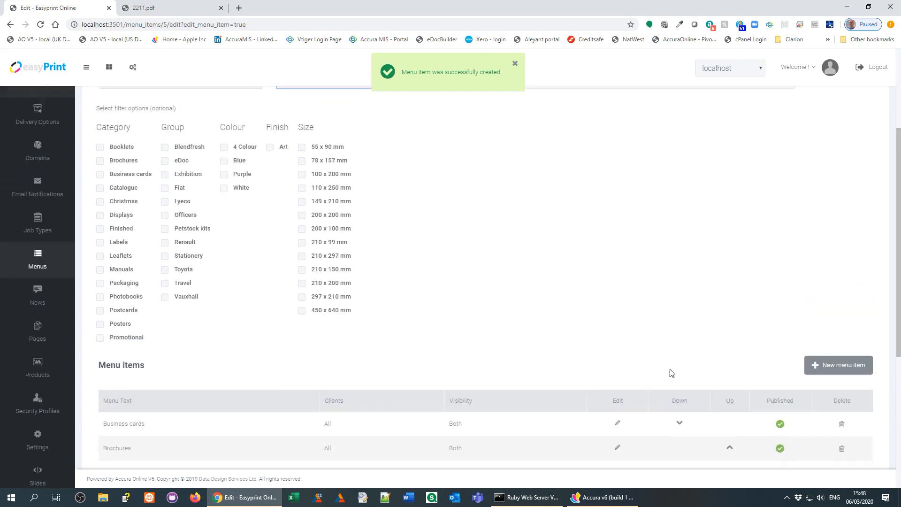
scroll(669, 372, down, 3)
click(868, 447)
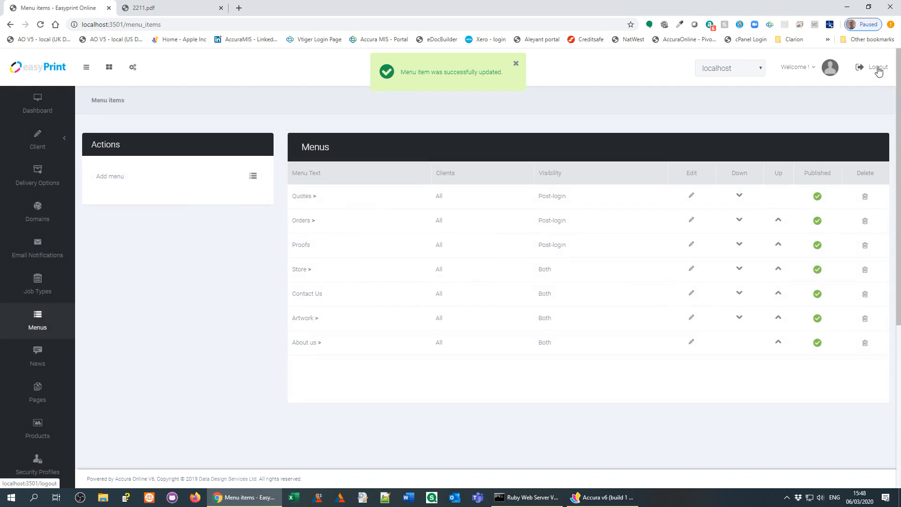
Log out of the admin area and view the full product listing through the public Store menu.
click(878, 68)
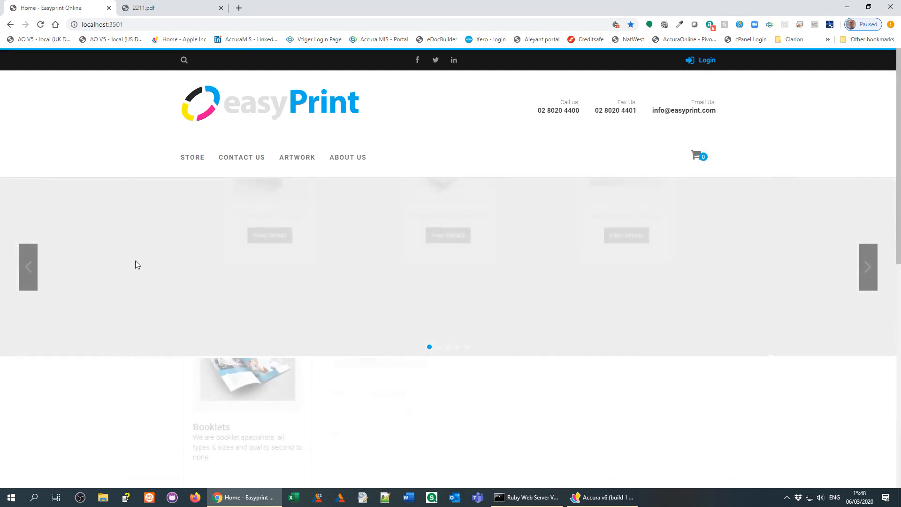
mouse_move(188, 162)
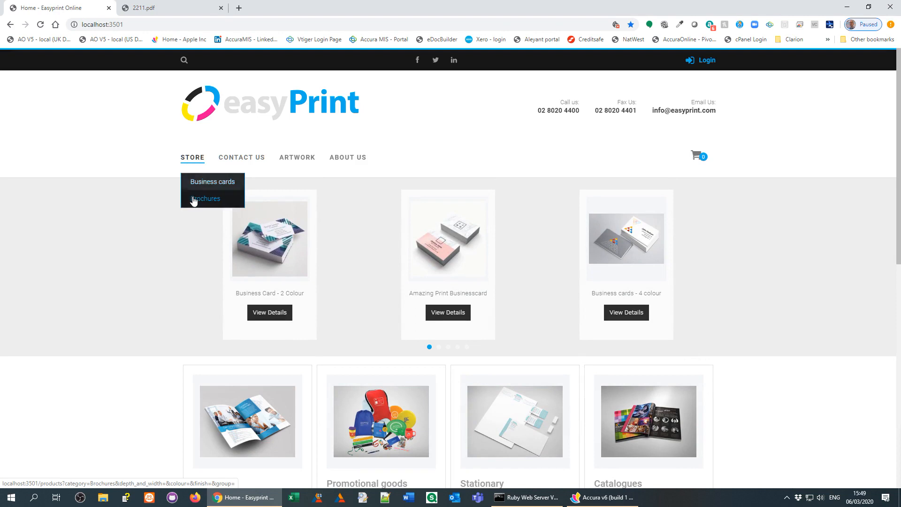
click(192, 160)
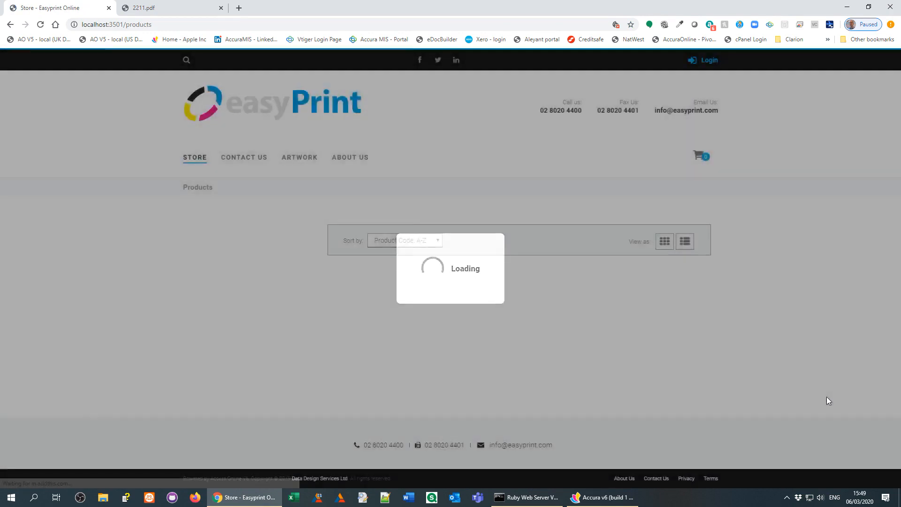
scroll(813, 380, down, 2)
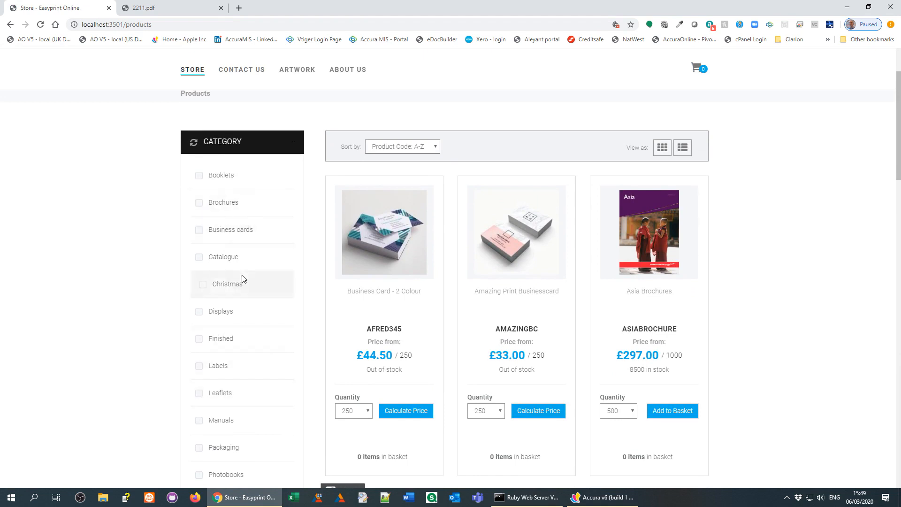
scroll(115, 230, up, 2)
Open the Business cards item under the public Store menu to check its filtered product listing.
mouse_move(192, 157)
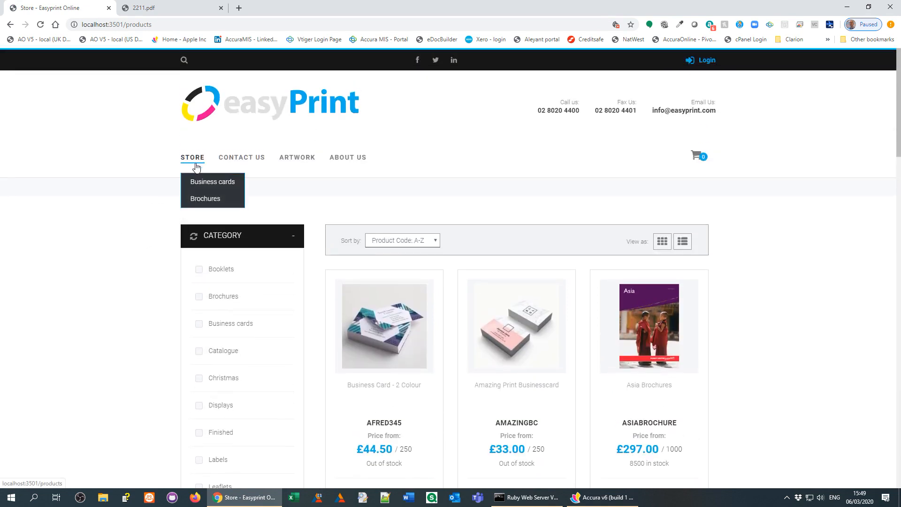
click(207, 186)
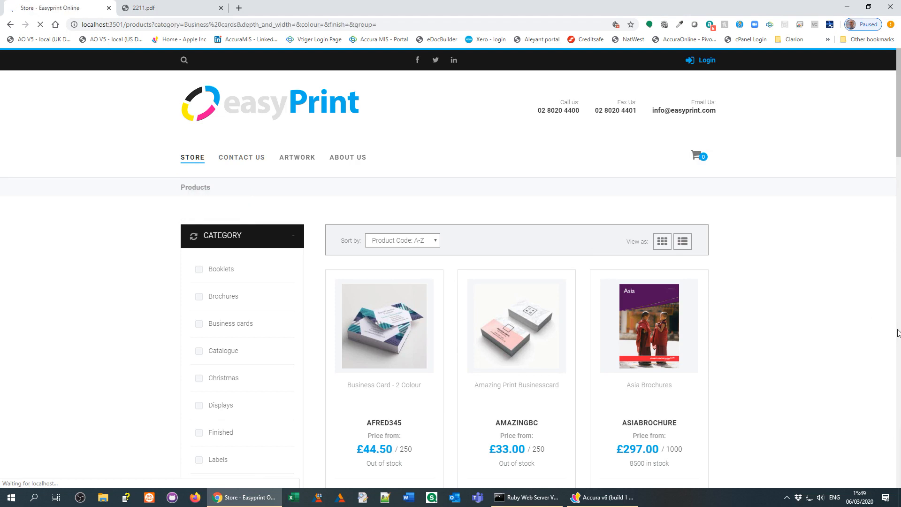
scroll(842, 282, up, 4)
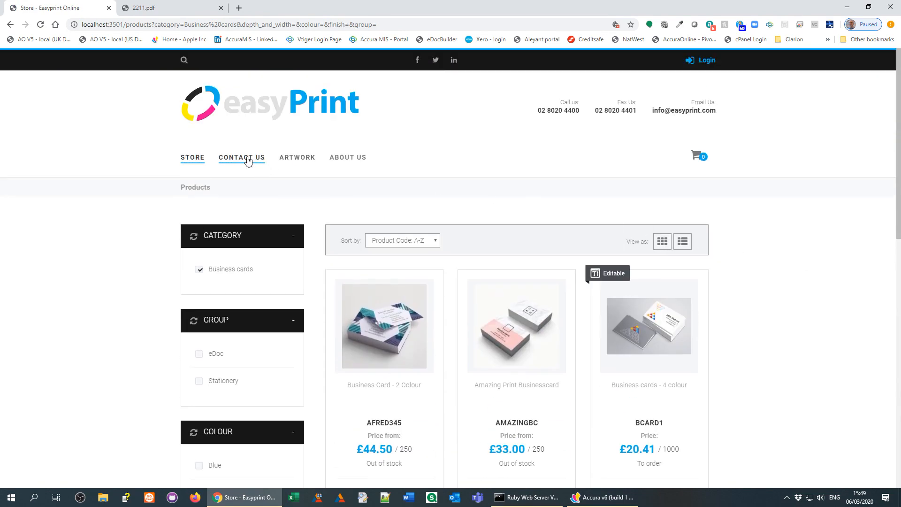
mouse_move(345, 161)
Log back in to the admin area with the administrator's email and account password.
click(704, 62)
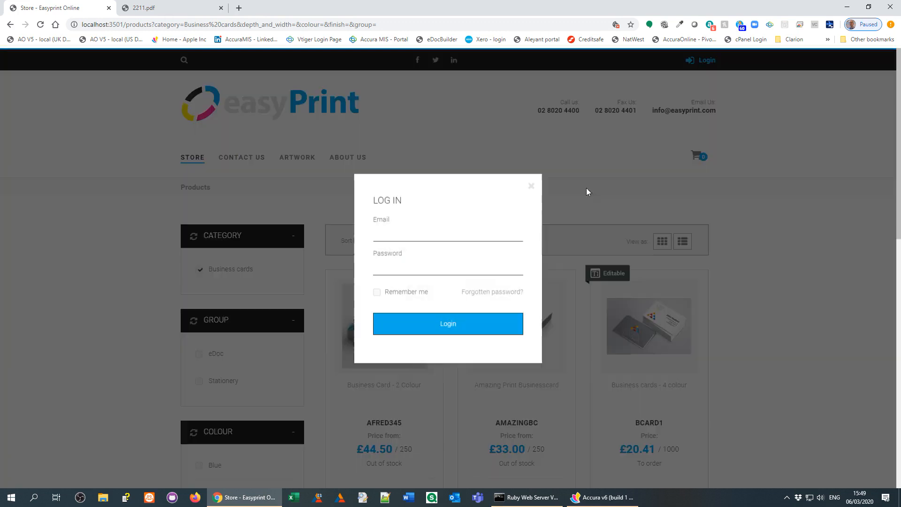
click(411, 234)
click(412, 254)
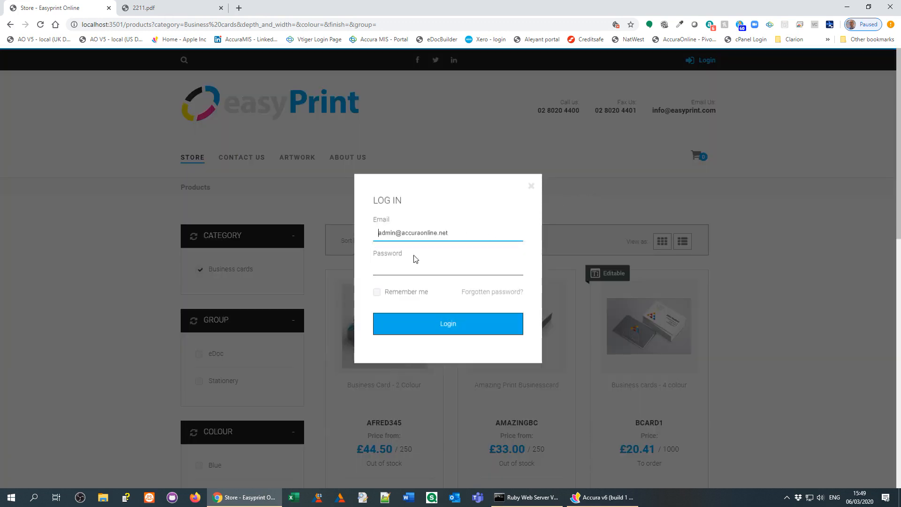
click(441, 320)
click(400, 274)
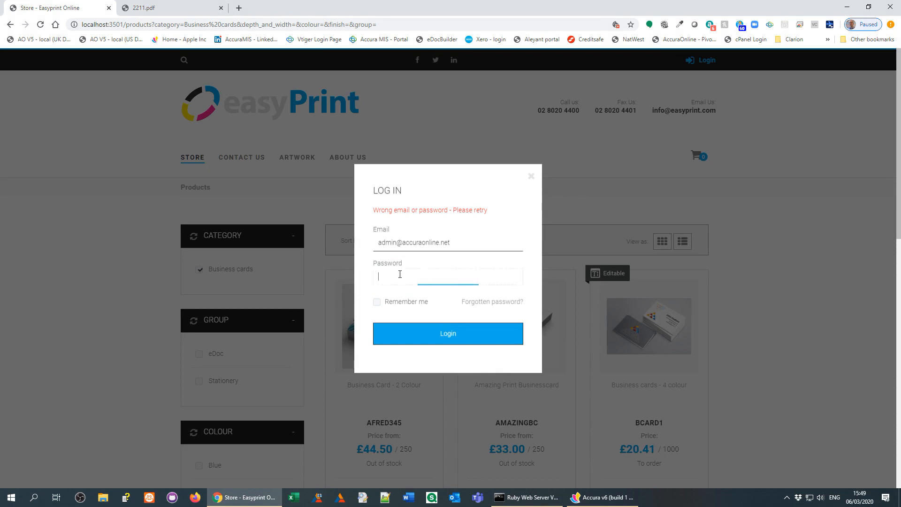
text(•••••••)
key(Return)
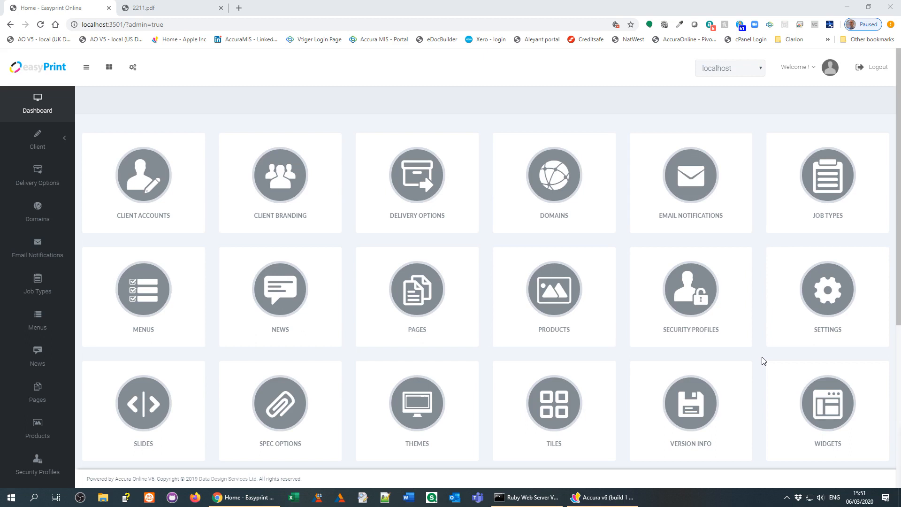
Open the Artwork guidelines page for editing, enlarge its body editor to review the content, and save the page.
click(429, 297)
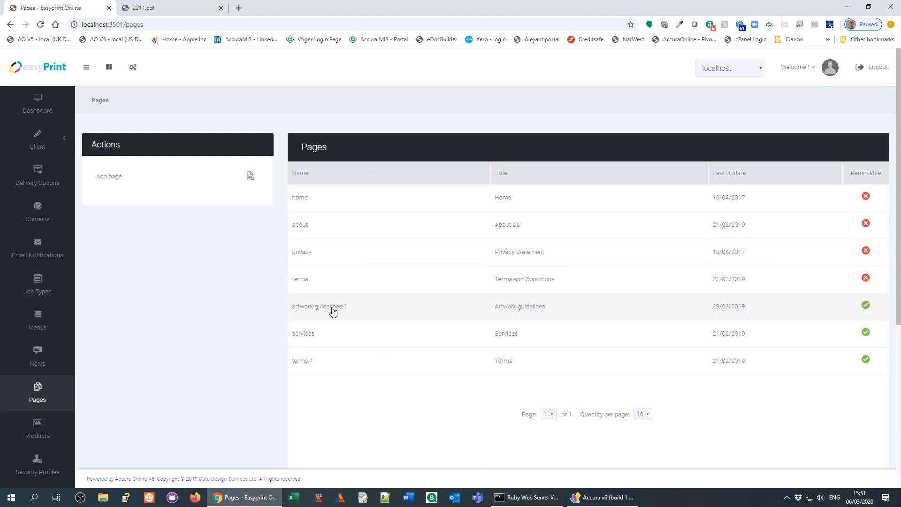
click(331, 309)
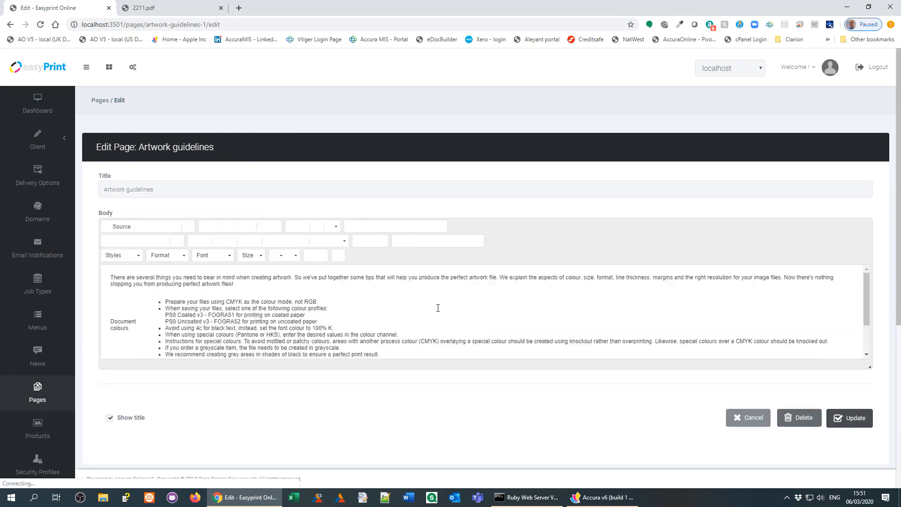
drag(868, 367, 562, 435)
scroll(562, 436, down, 5)
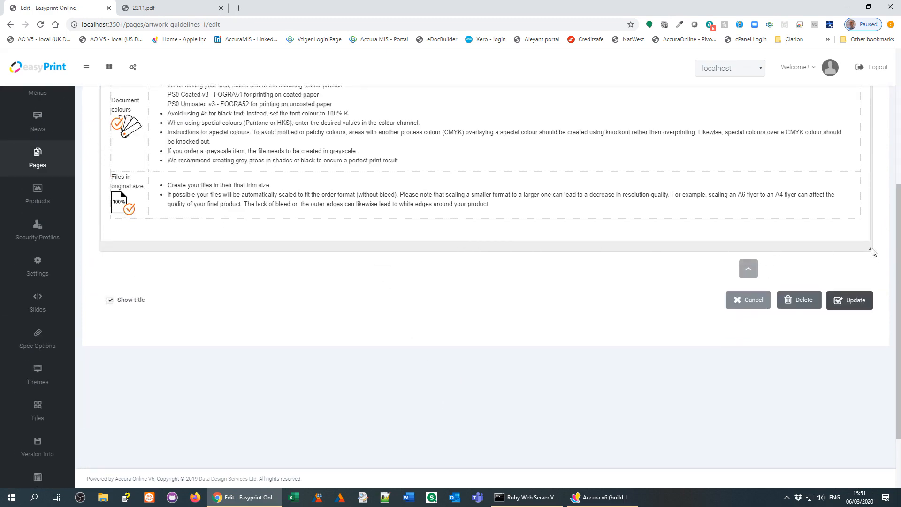
drag(869, 248, 770, 312)
scroll(400, 274, up, 5)
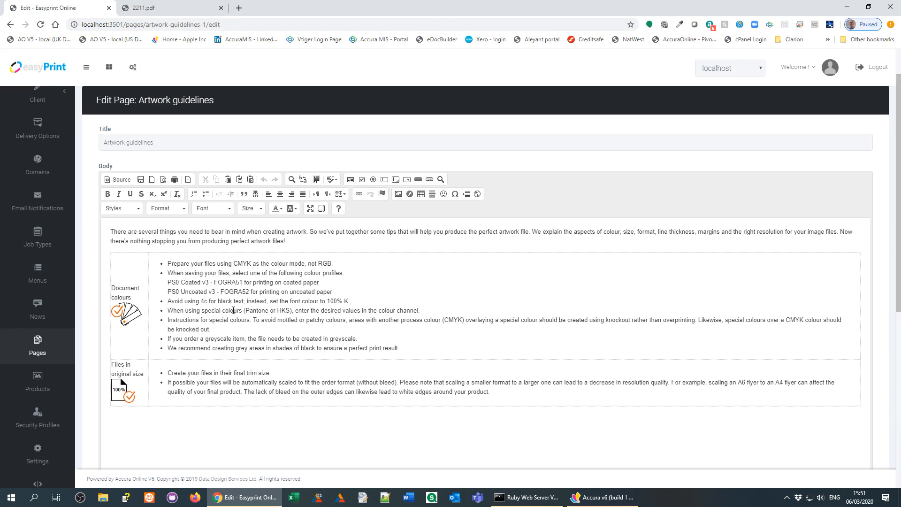
scroll(540, 263, down, 3)
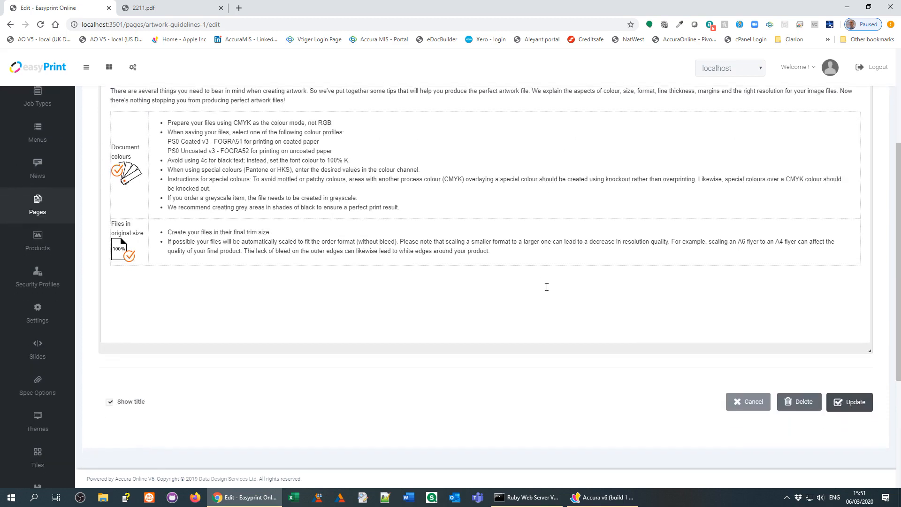
click(849, 402)
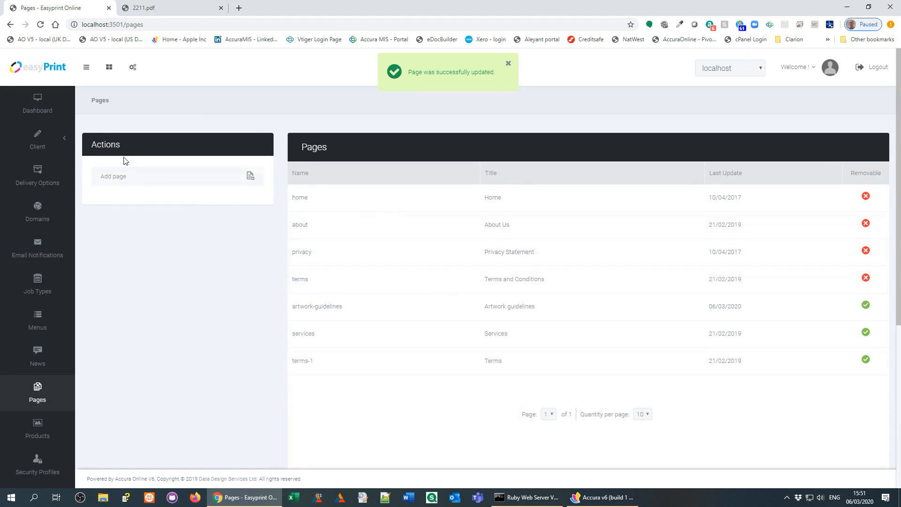
Return to the site menus and open the Guidelines item under Artwork for editing.
click(39, 103)
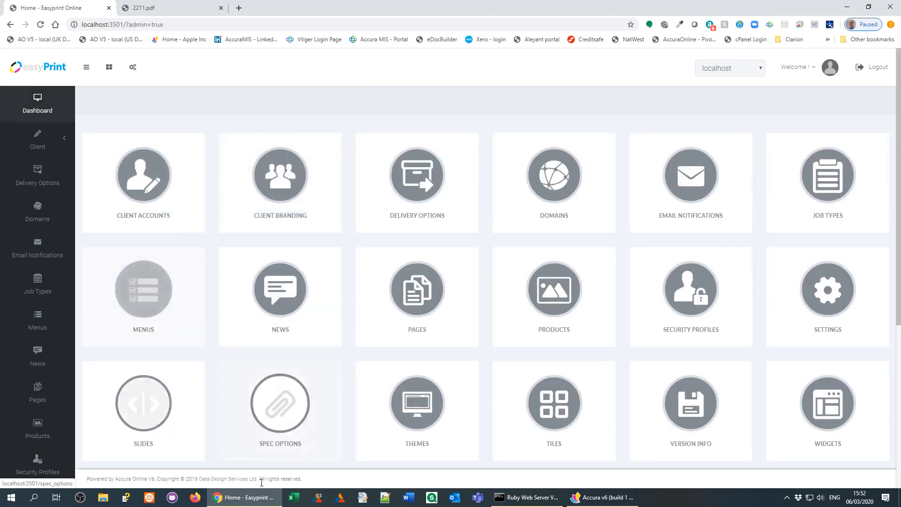
click(153, 303)
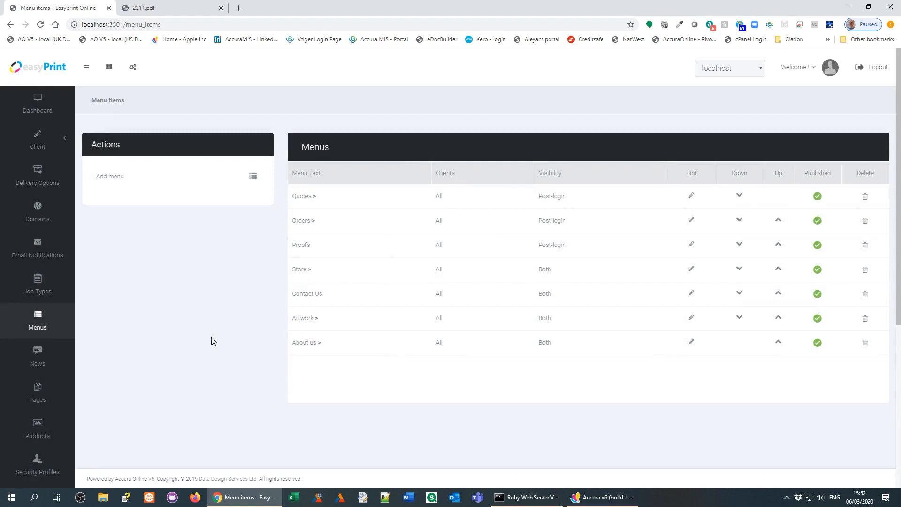
click(309, 322)
click(310, 342)
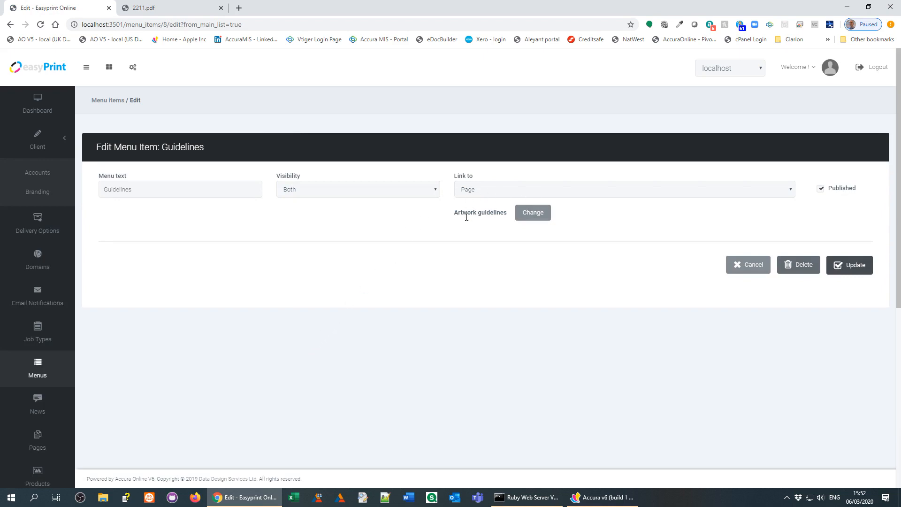
Reselect the Artwork guidelines page as the Guidelines item's link target and save the item.
click(533, 212)
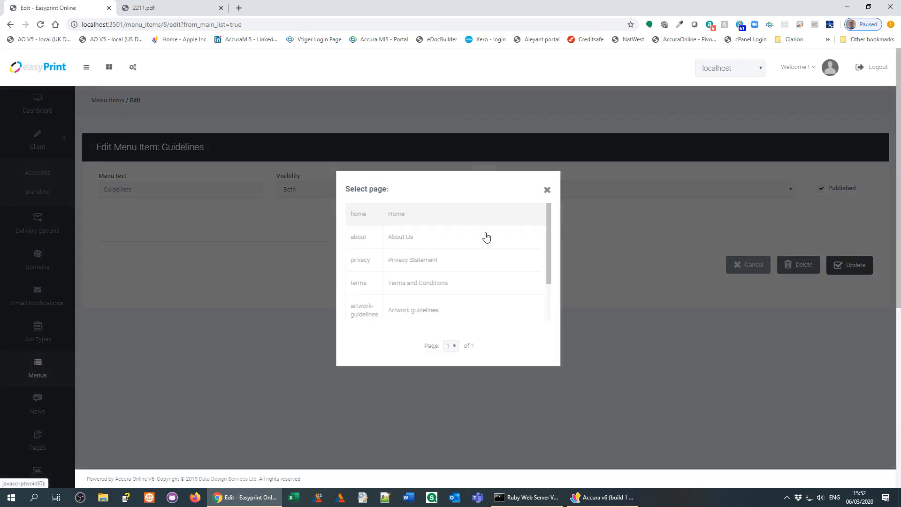
scroll(479, 243, down, 2)
click(474, 263)
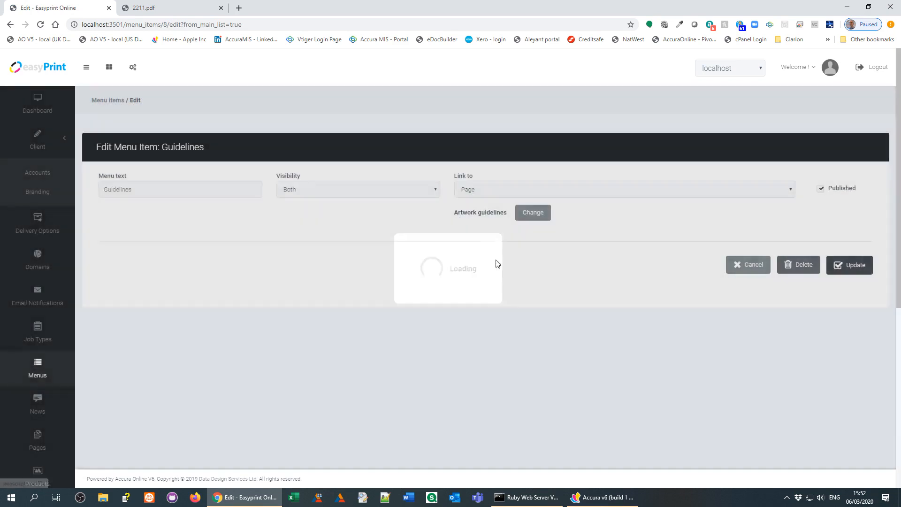
click(852, 267)
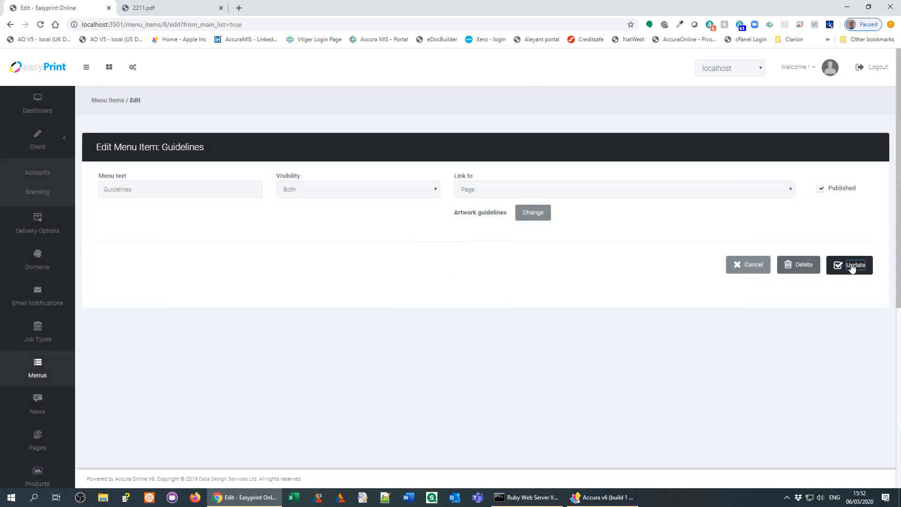